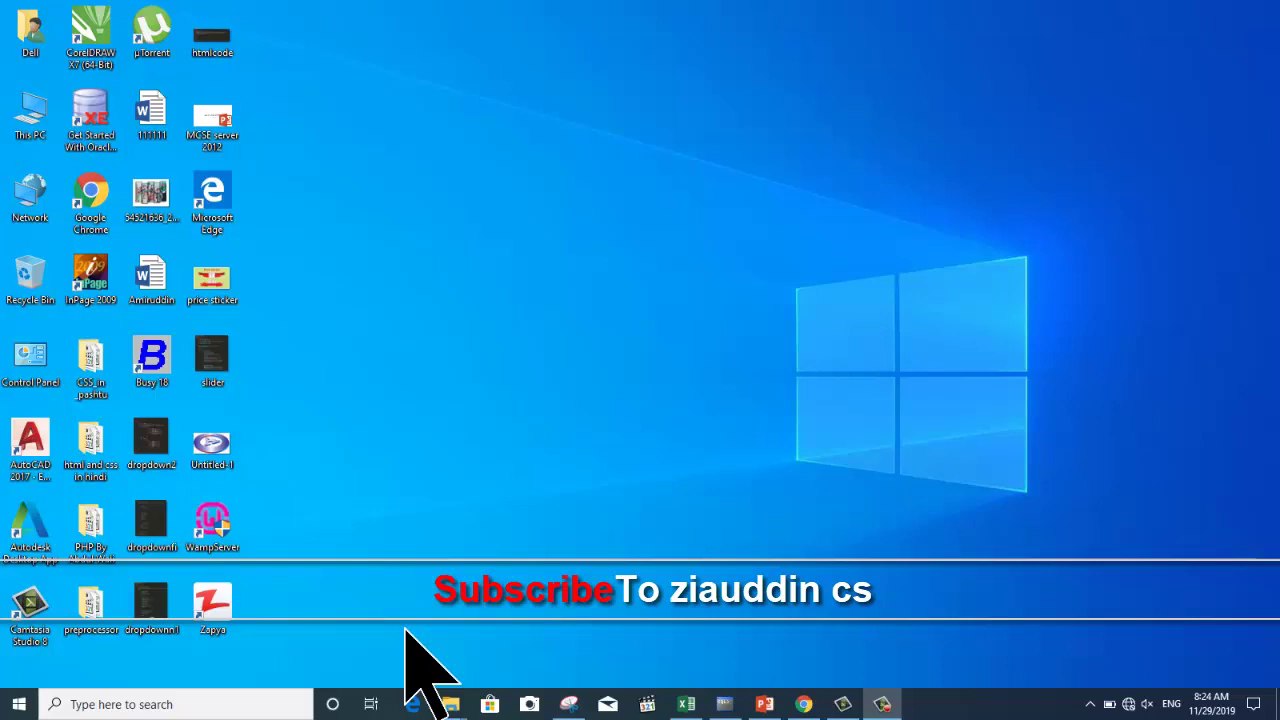
Step: Refresh the Windows desktop from its right-click menu
right_click(554, 432)
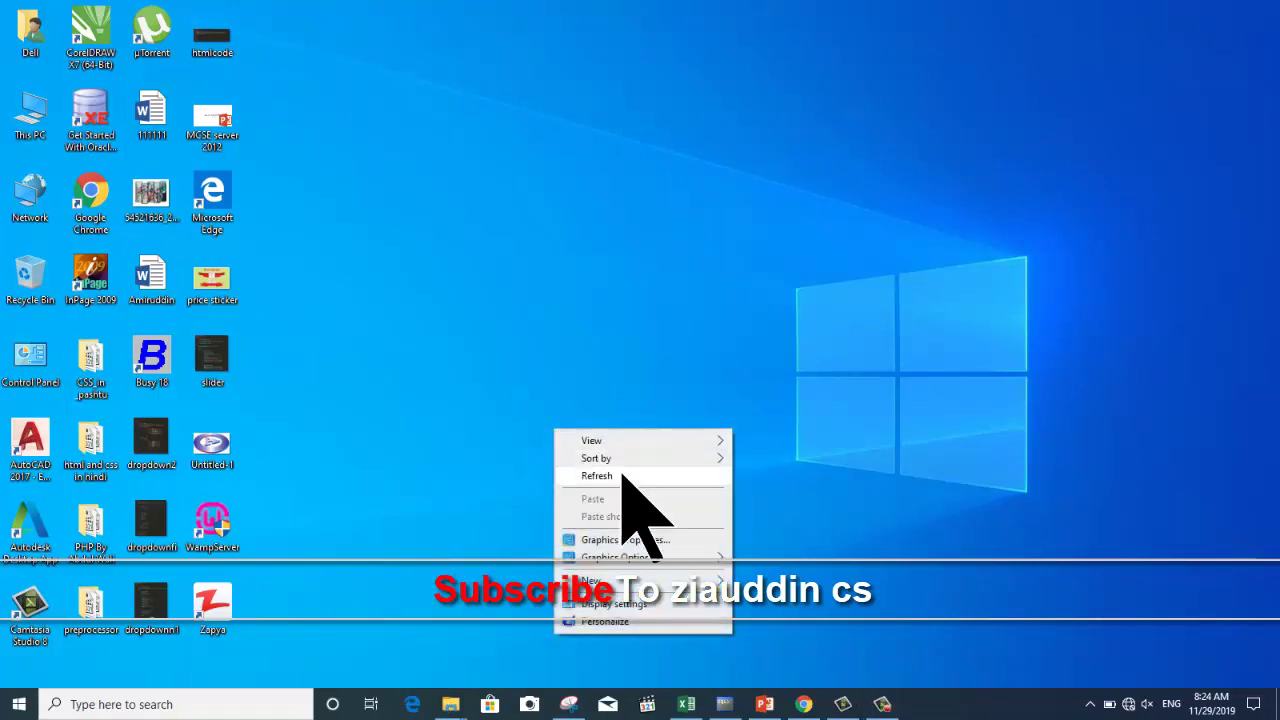
click(622, 477)
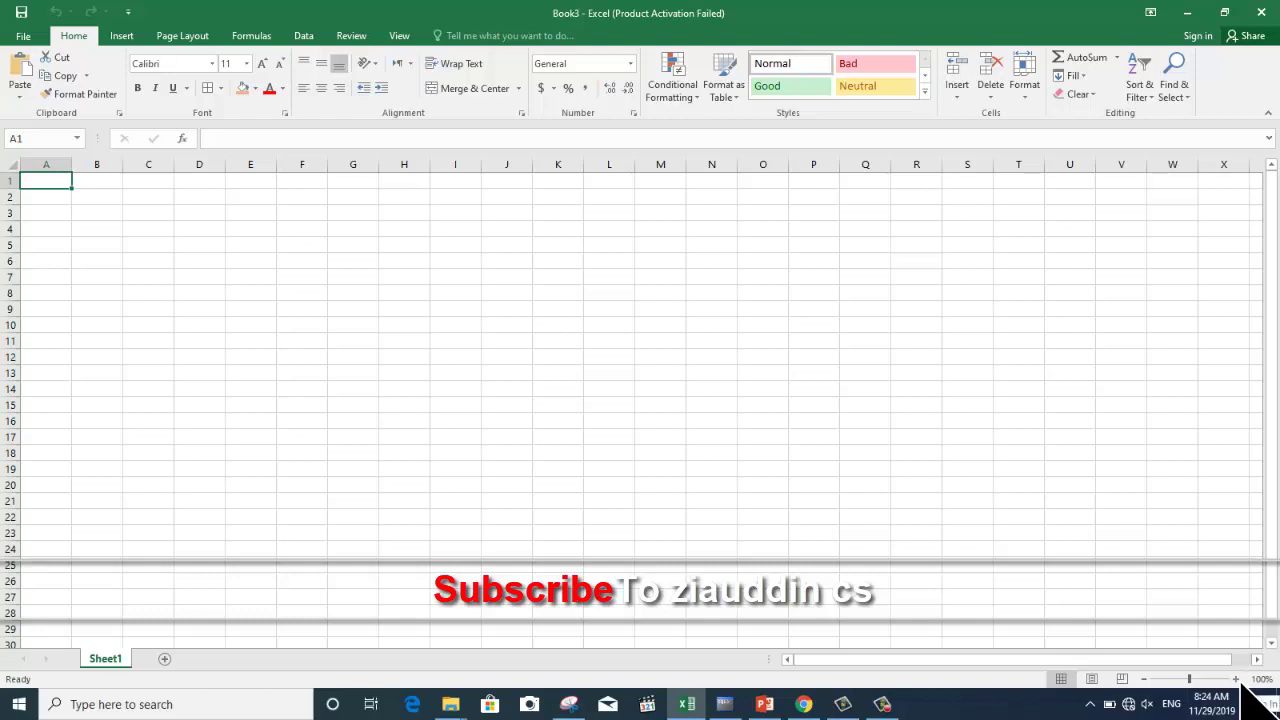
Step: Zoom in and enter headers name, post, salary, per hour wage across A1:D1
click(1236, 679)
click(1236, 679)
click(1236, 679)
click(1236, 679)
click(1236, 679)
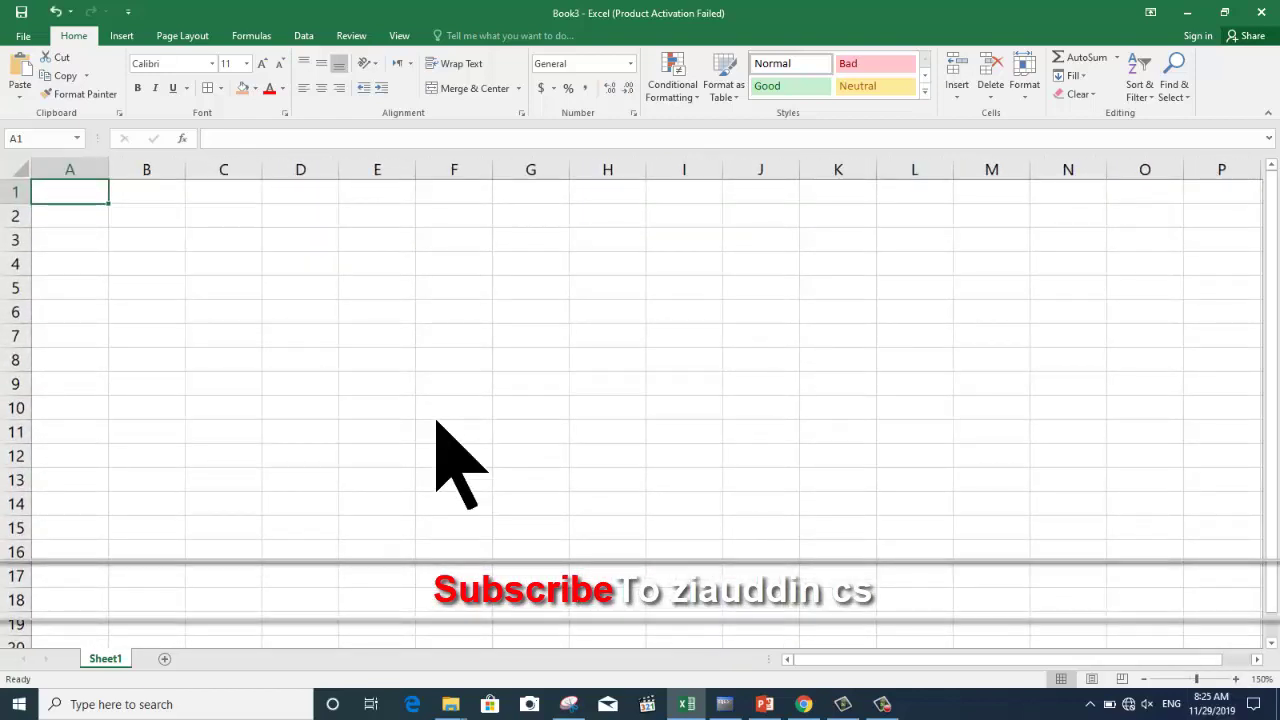
text(name)
key(Tab)
text(post)
key(Tab)
text(sala)
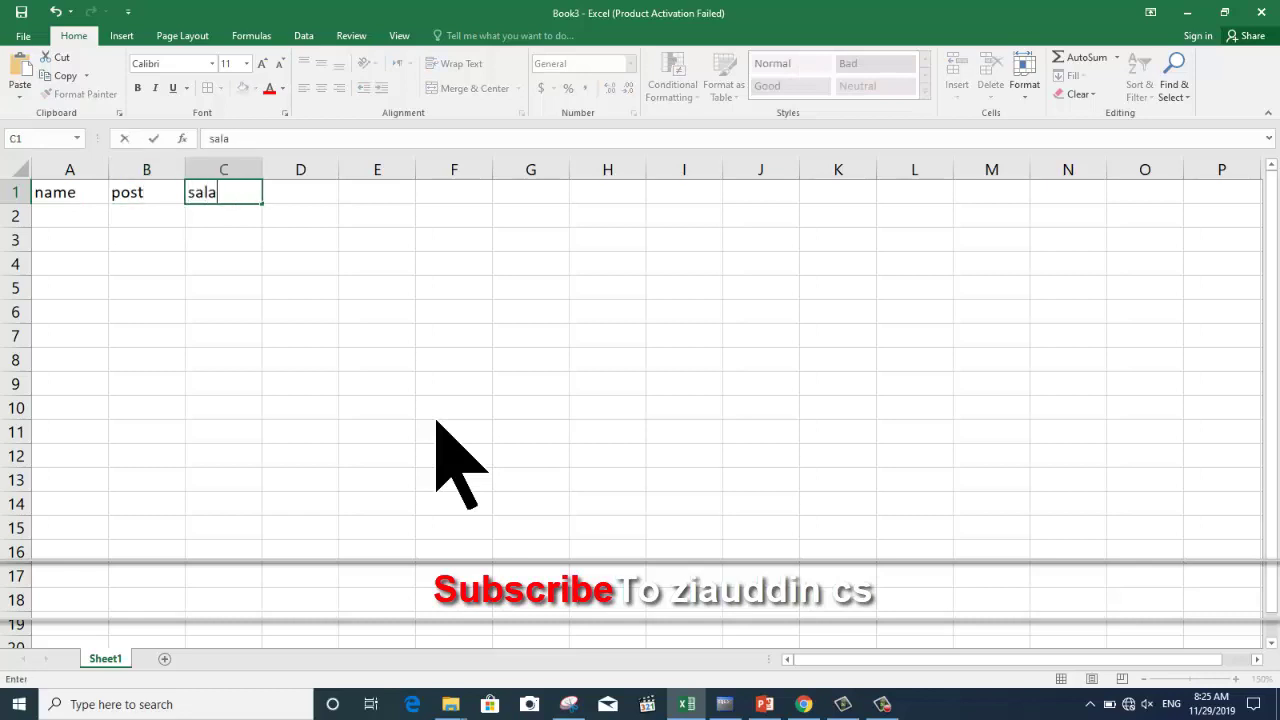
text(ry)
key(Tab)
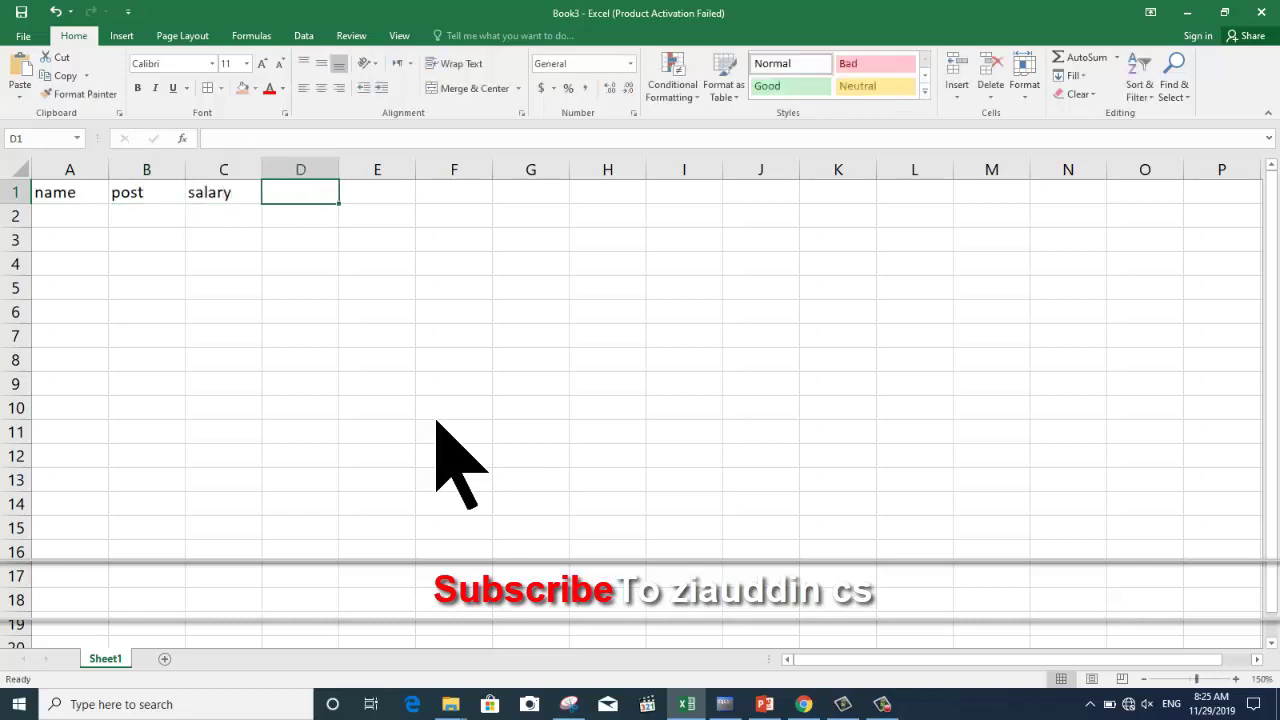
text(per hou)
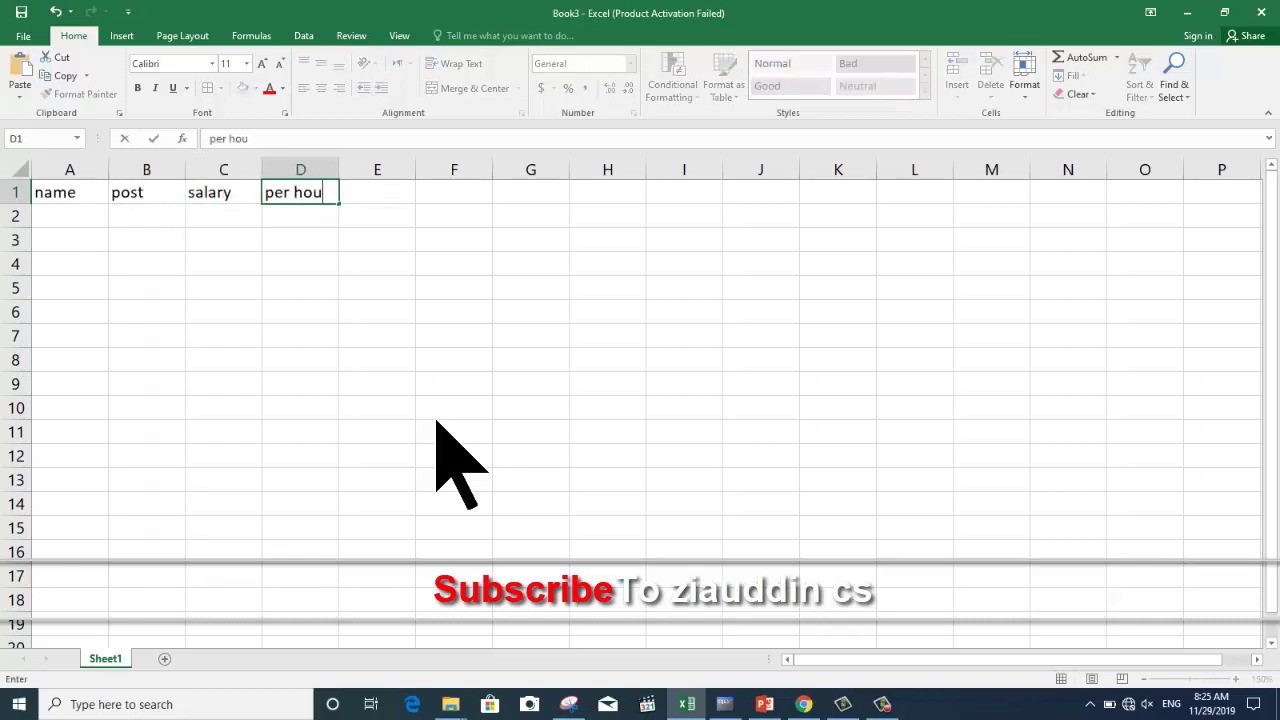
text(r wage)
key(Return)
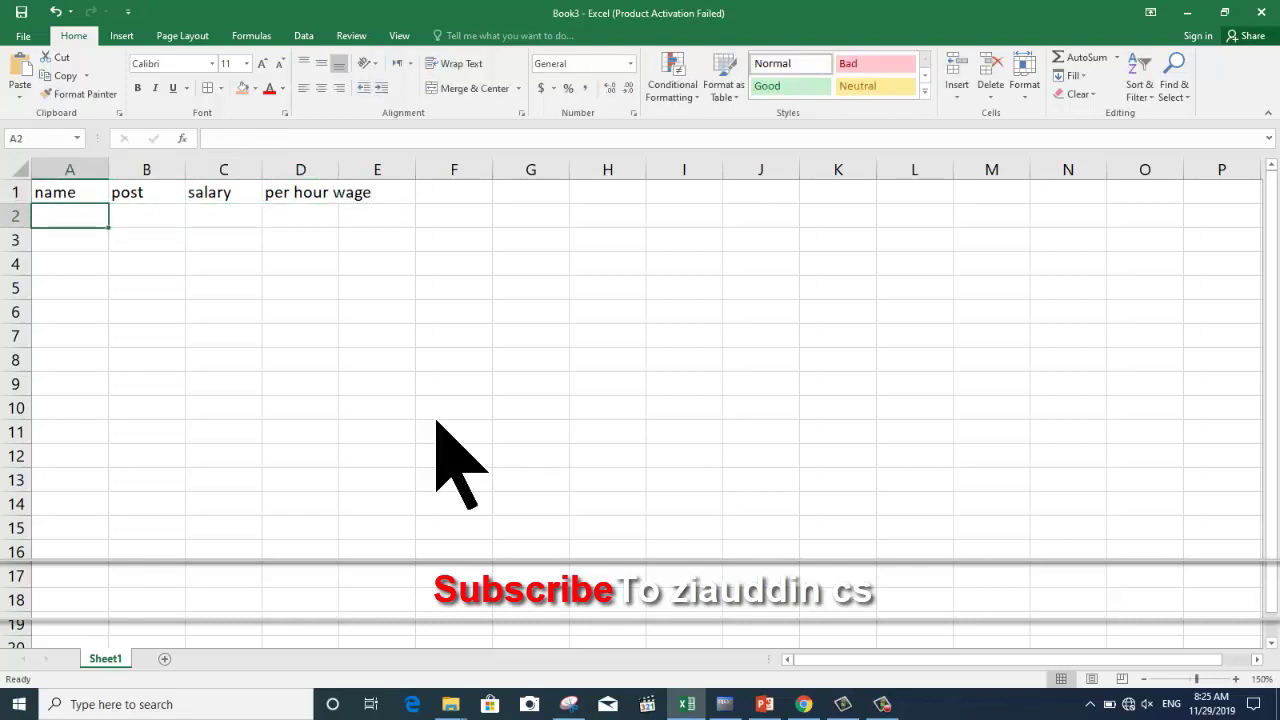
Step: Fill row 2 with the employee's name, post teacher and salary 45000
text(ahamd)
key(Tab)
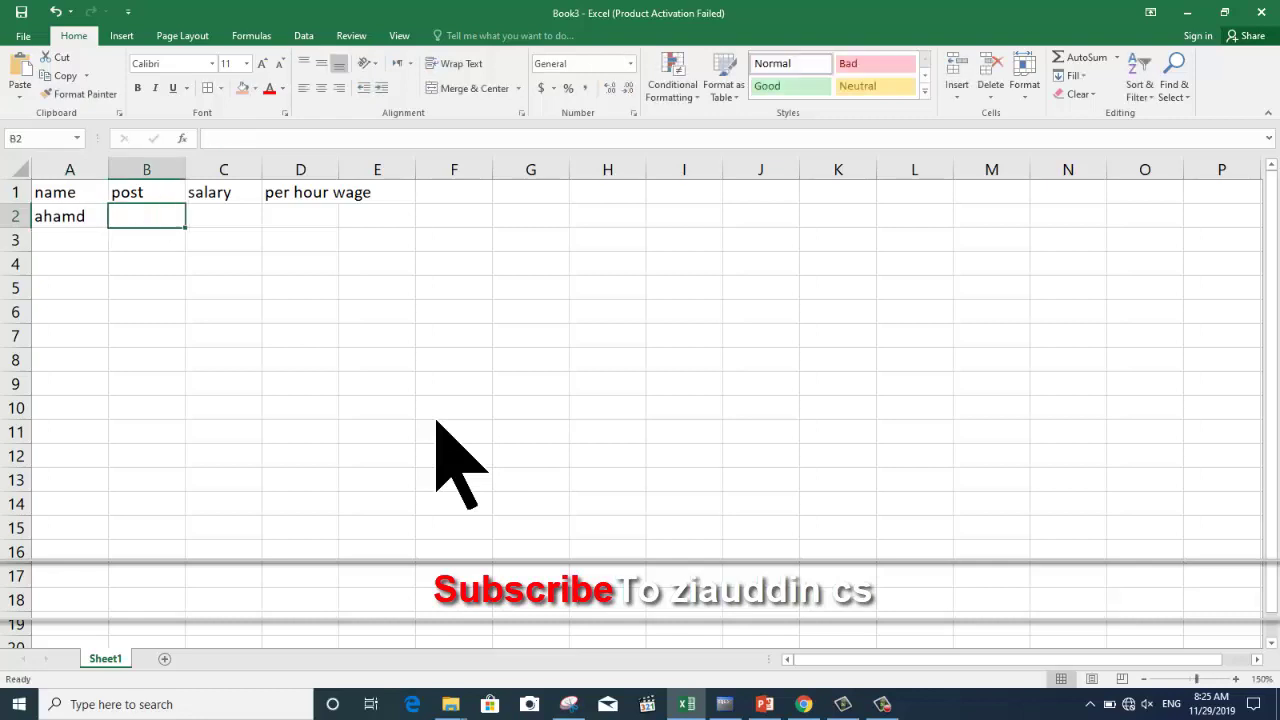
text(teacher)
key(Tab)
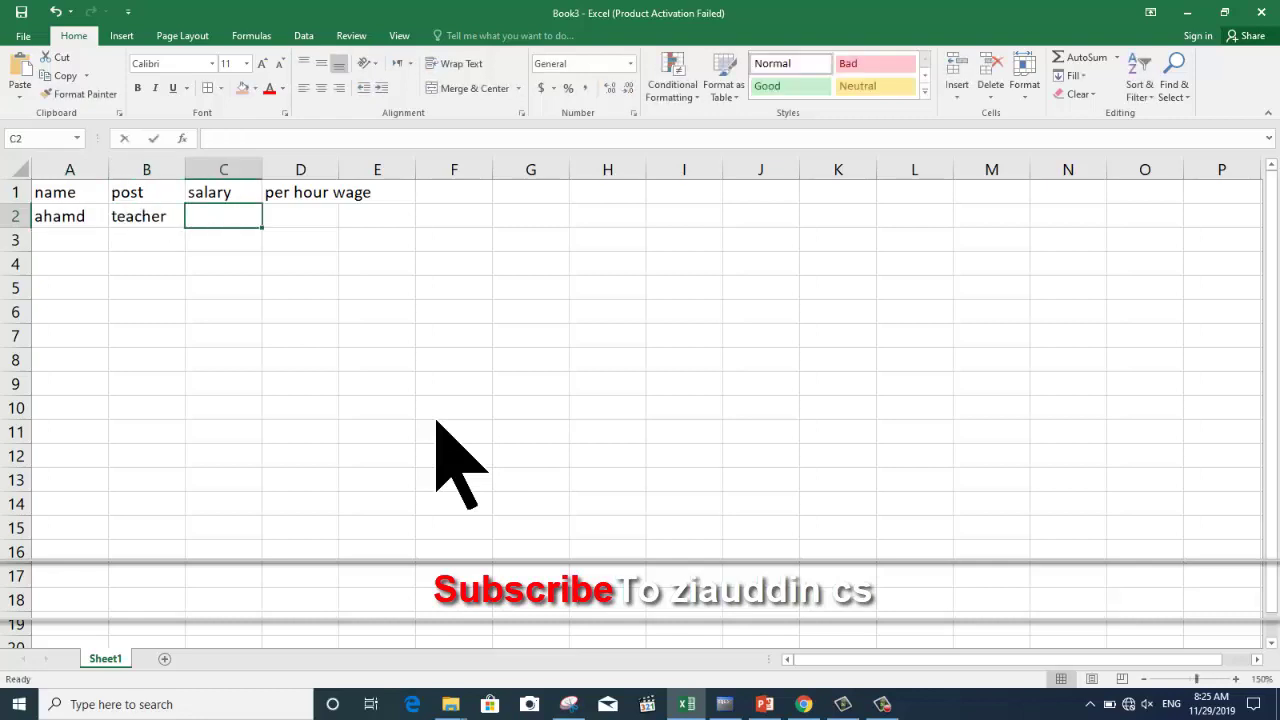
text(45000)
key(Tab)
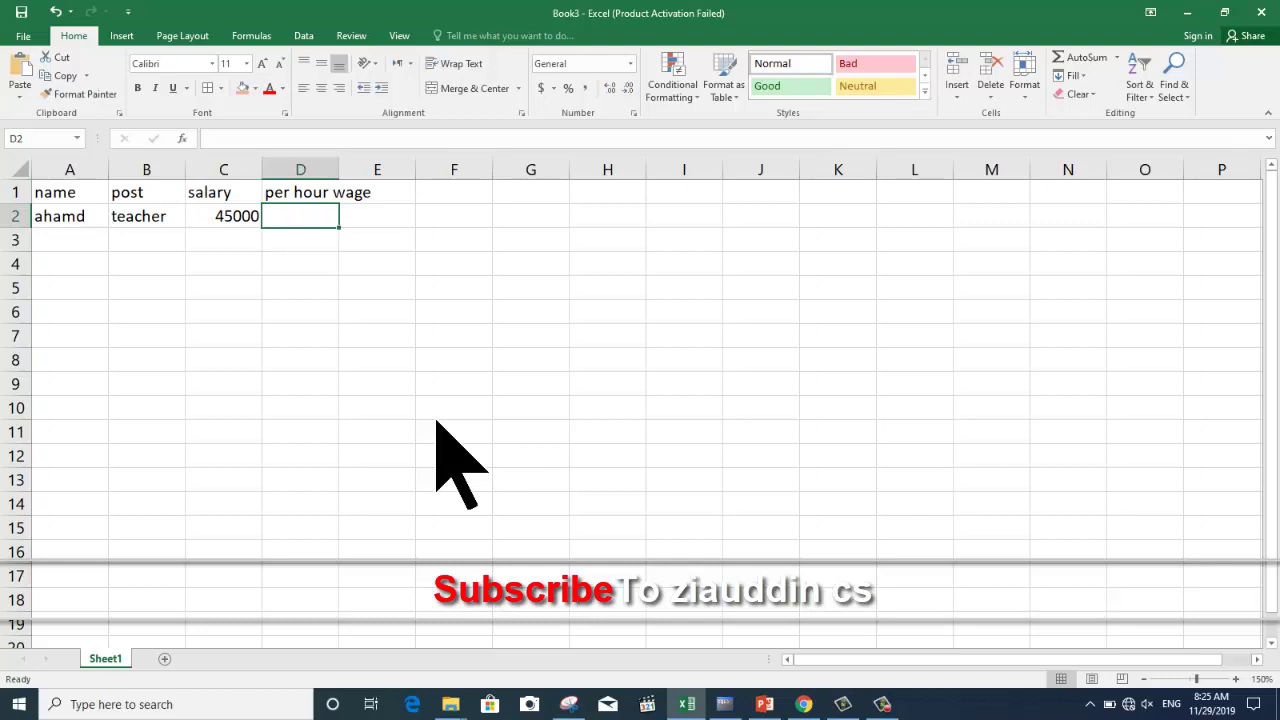
click(251, 230)
Step: Enter =C2/30/8 in D2 to show 187.5, then autofit column D to its header
click(311, 222)
text(=)
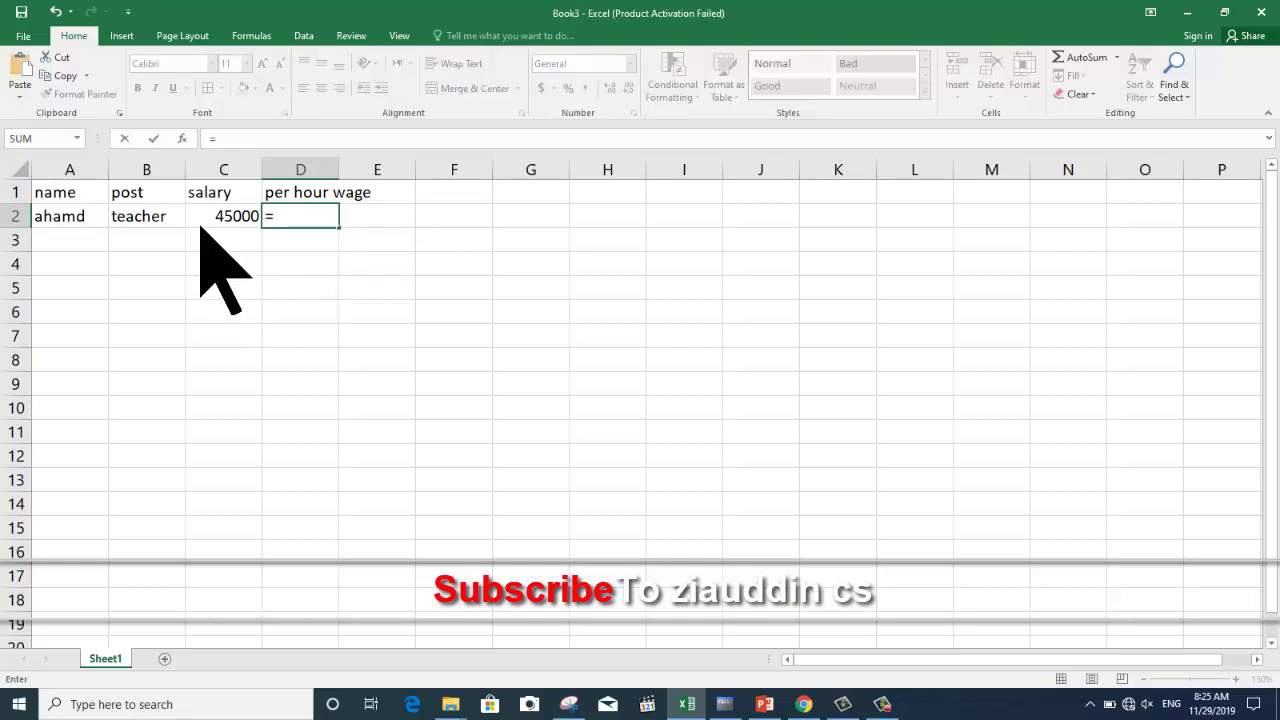
click(201, 226)
text(/)
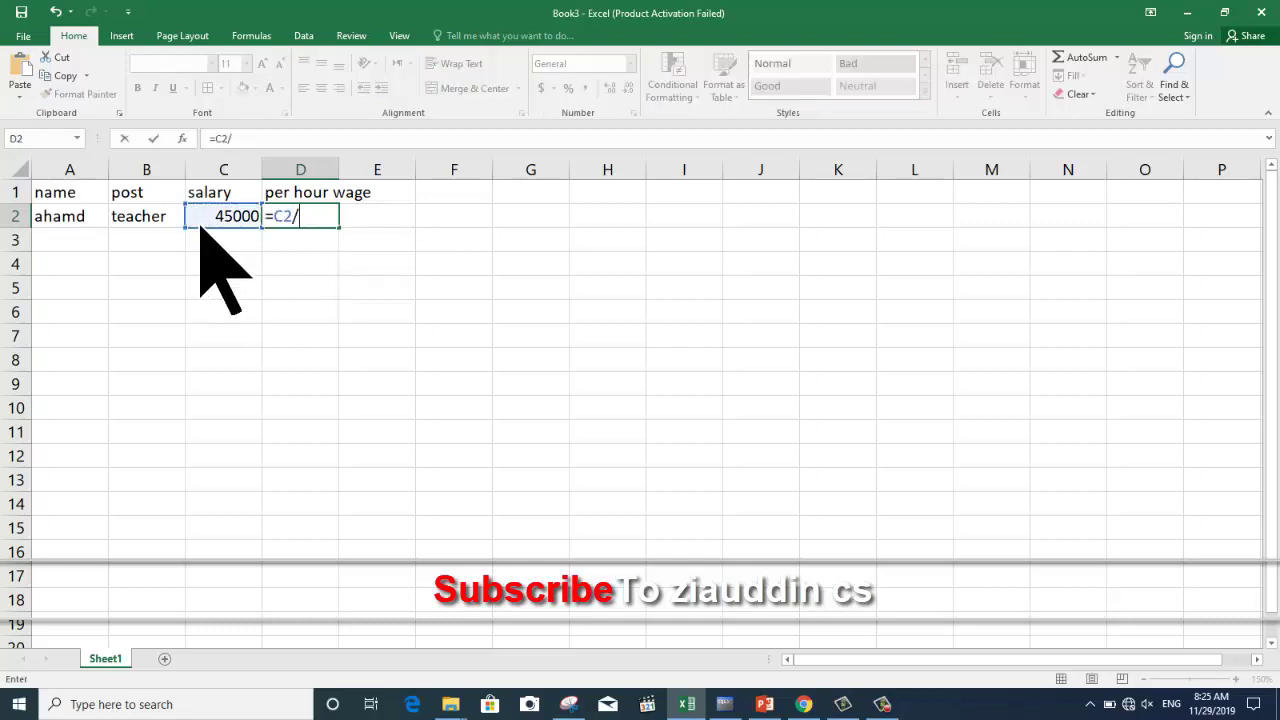
text(30)
text(/8)
key(Return)
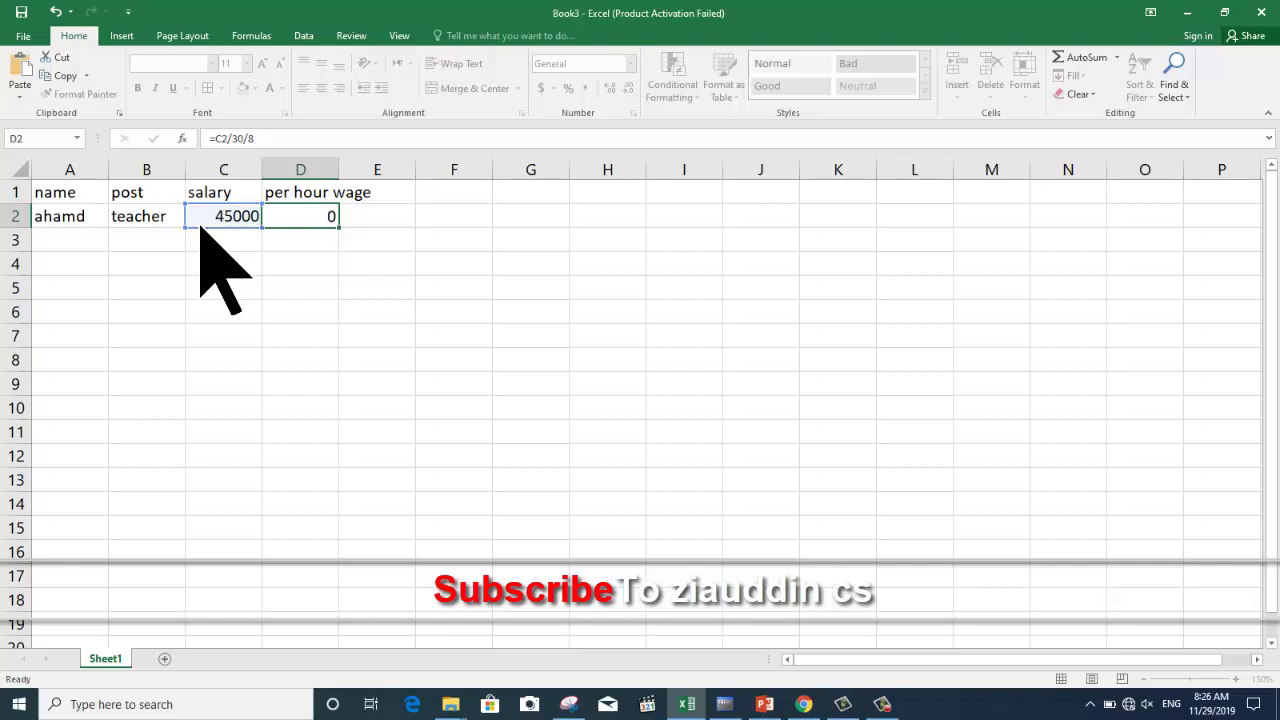
click(312, 220)
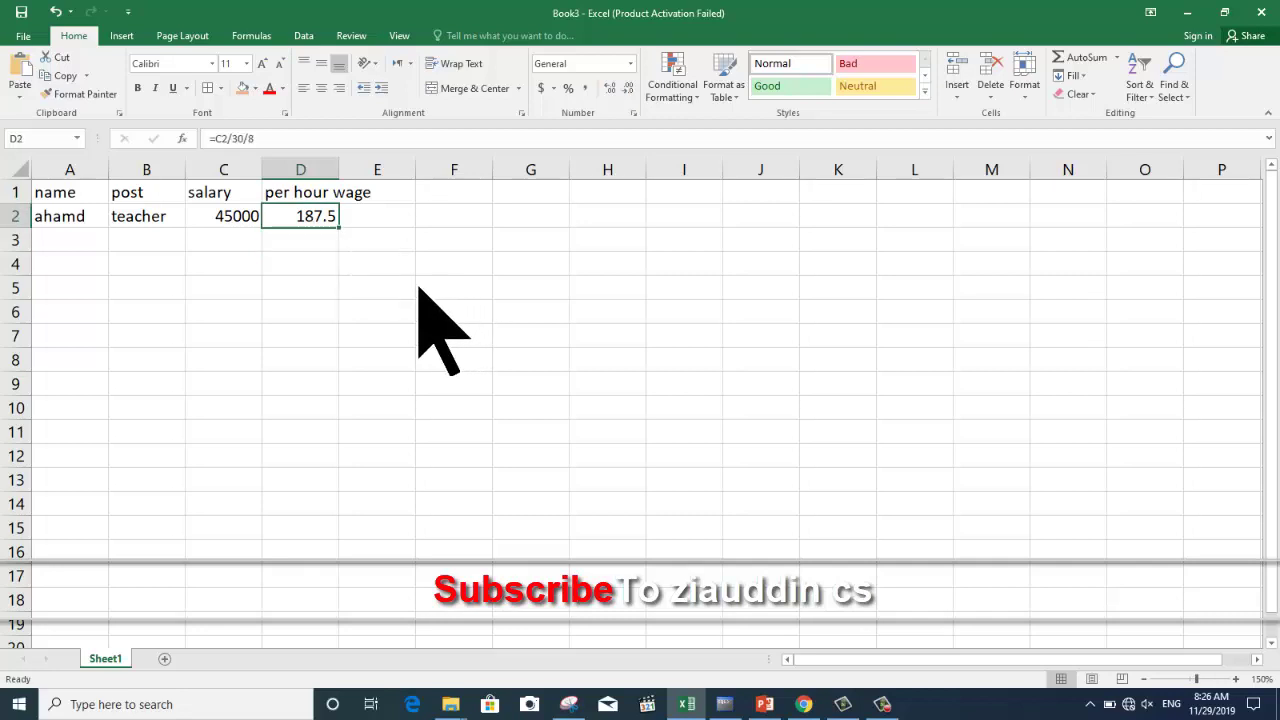
double_click(339, 172)
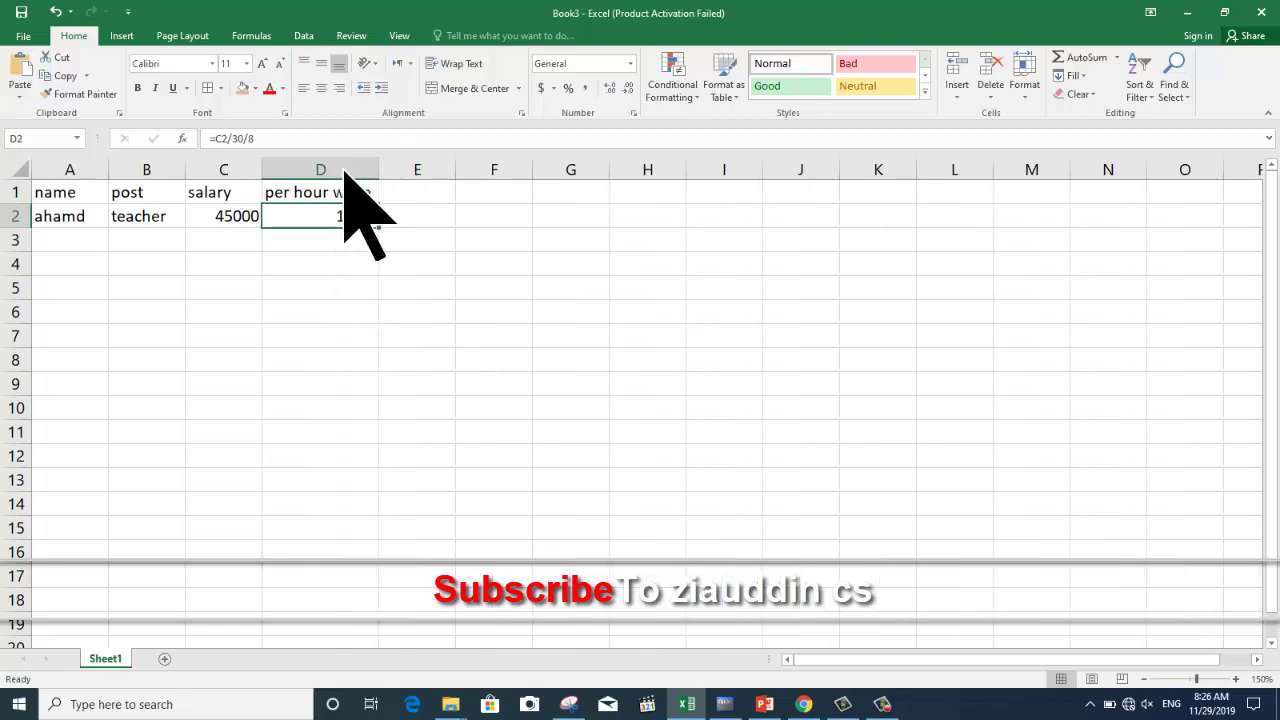
click(400, 193)
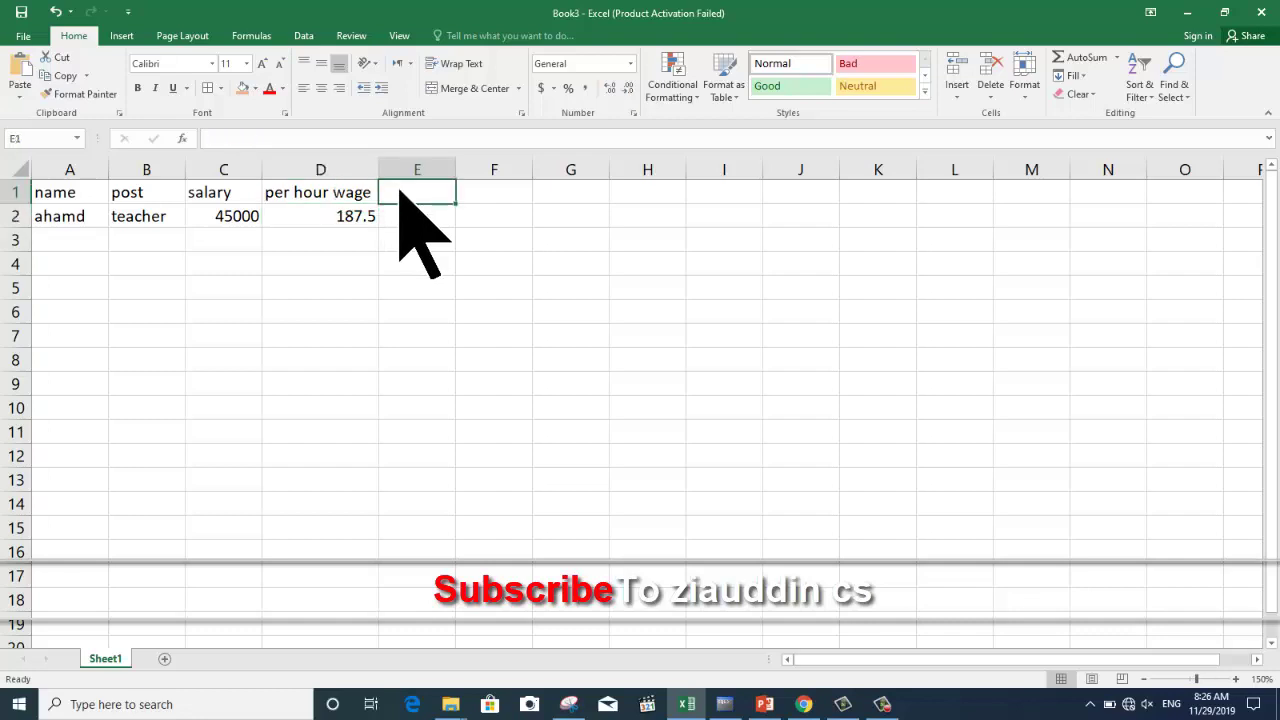
Step: Add the header 'hour T' in E1 and enter 7 hours in E2
text(hou)
key(BackSpace)
key(BackSpace)
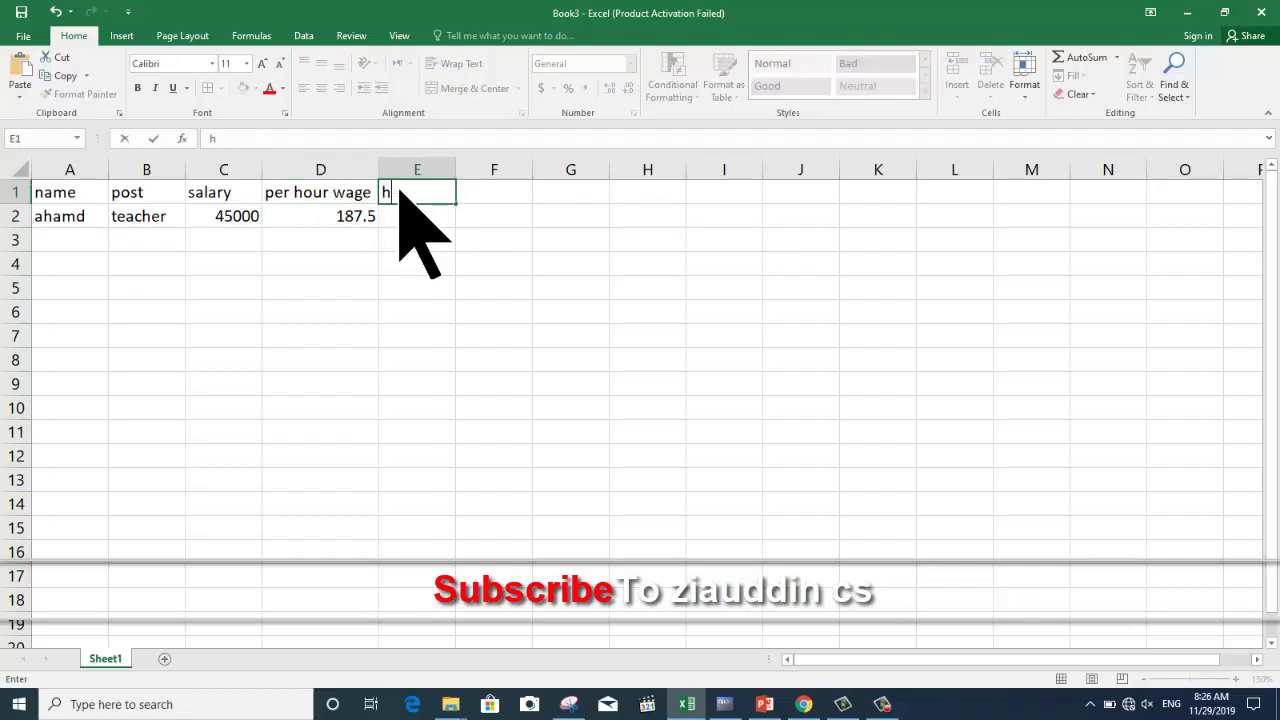
key(BackSpace)
text(hour)
text( T)
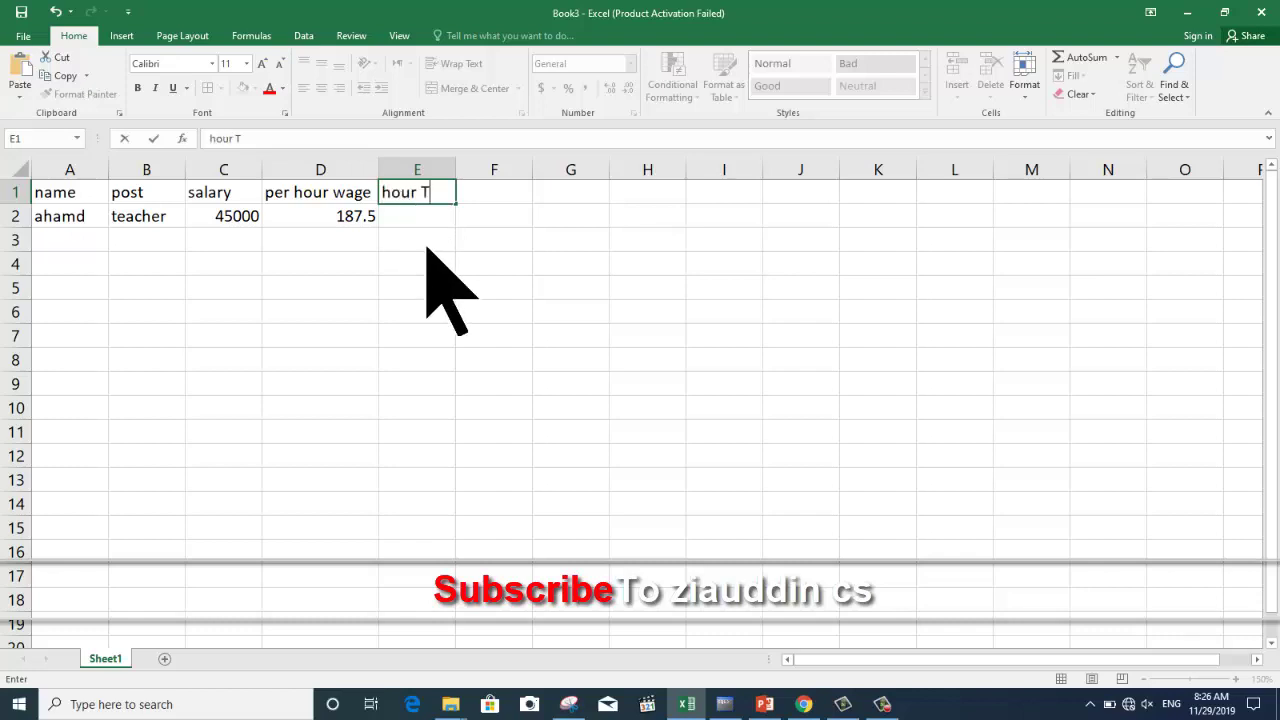
click(427, 225)
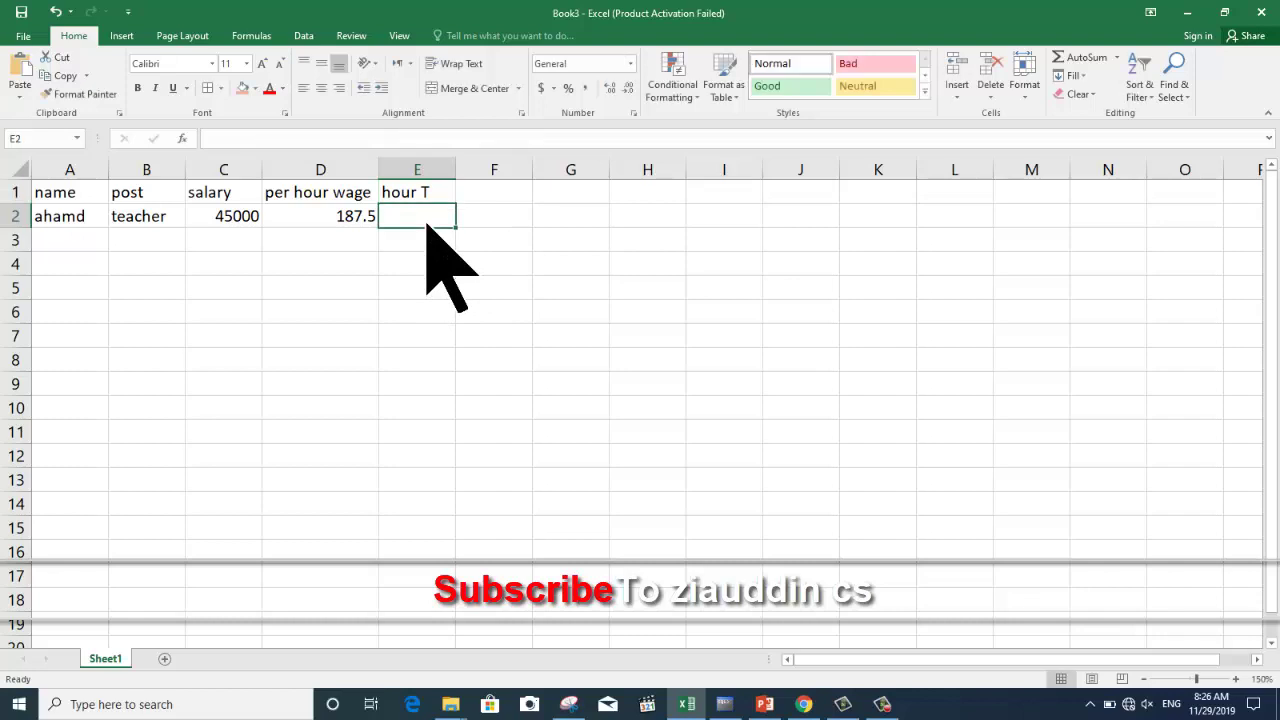
text(7)
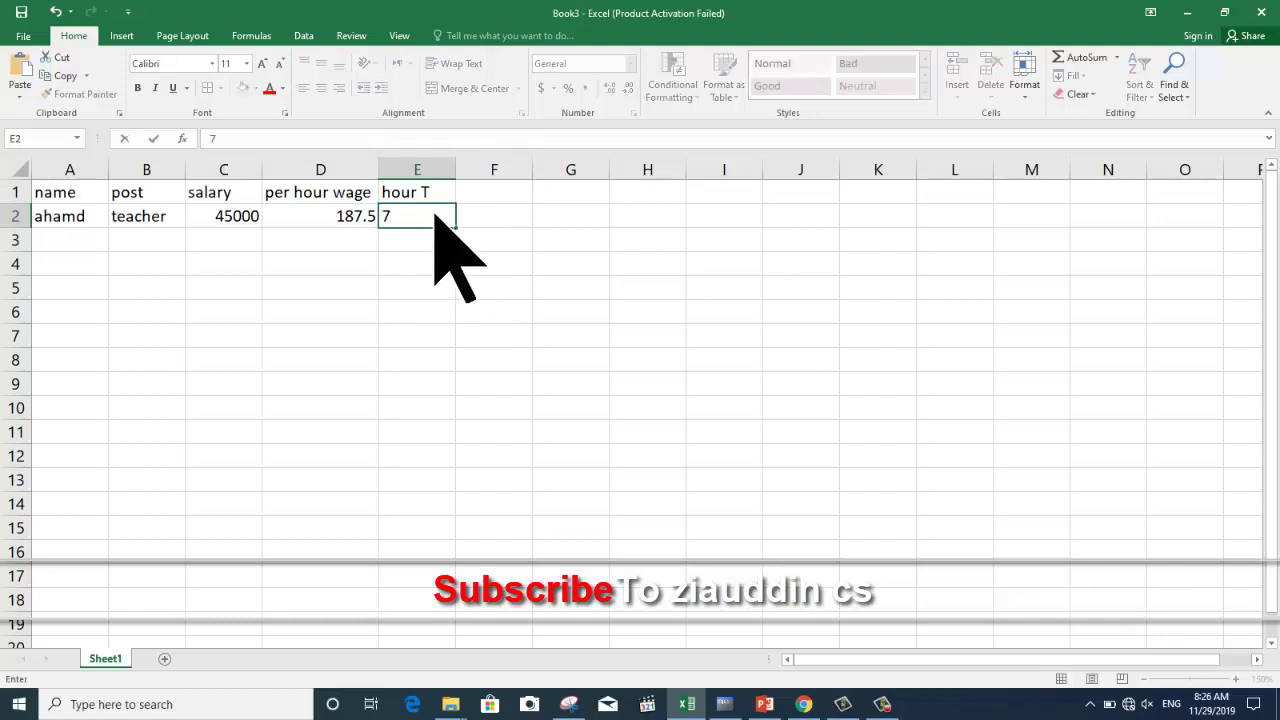
click(466, 199)
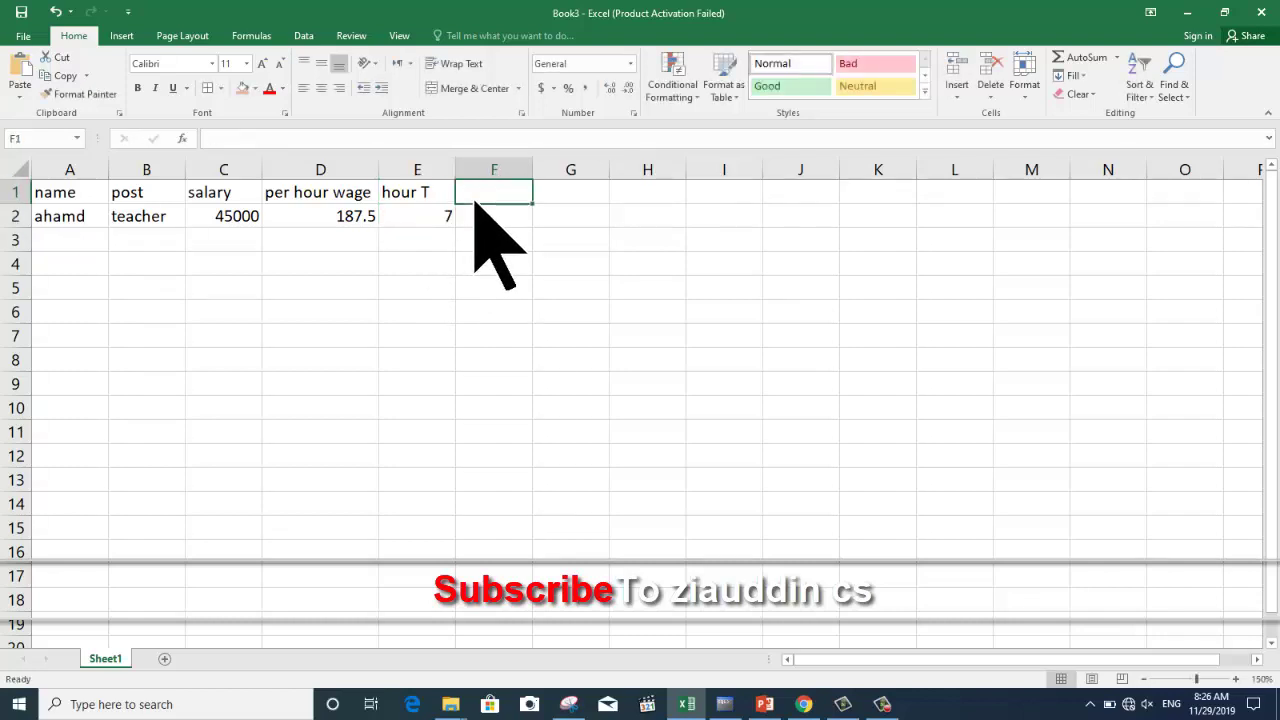
click(345, 217)
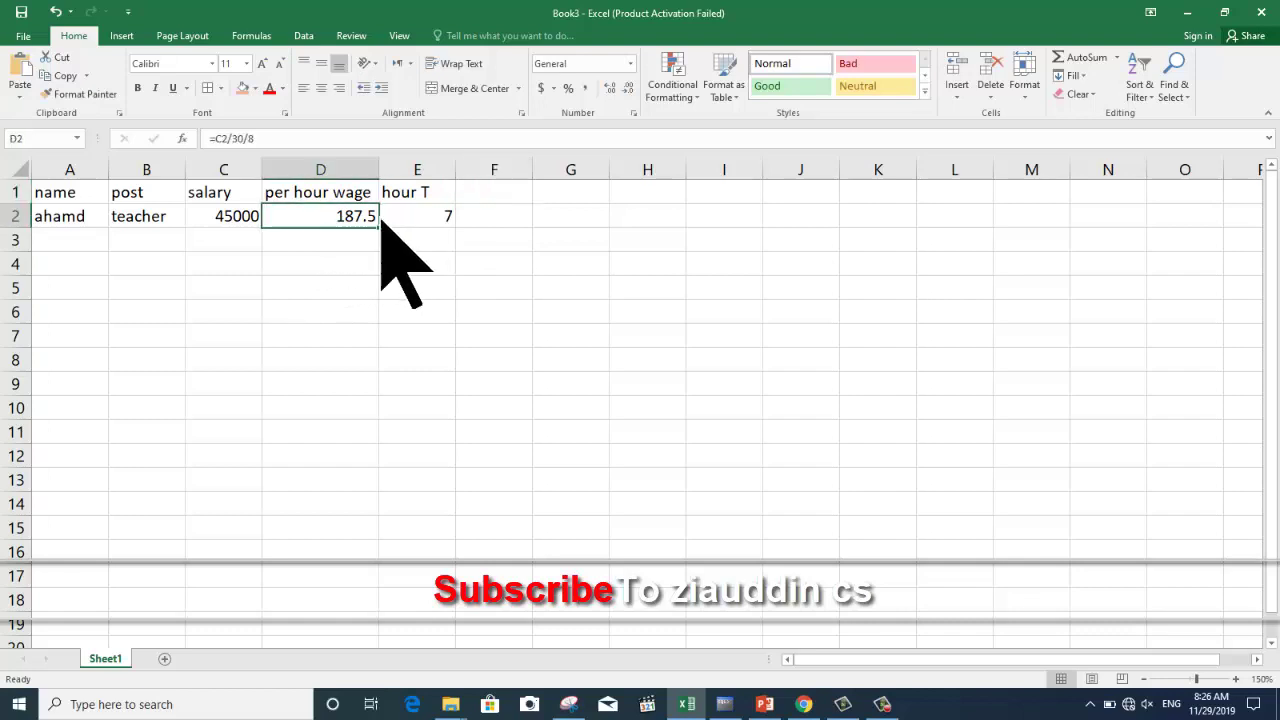
click(410, 222)
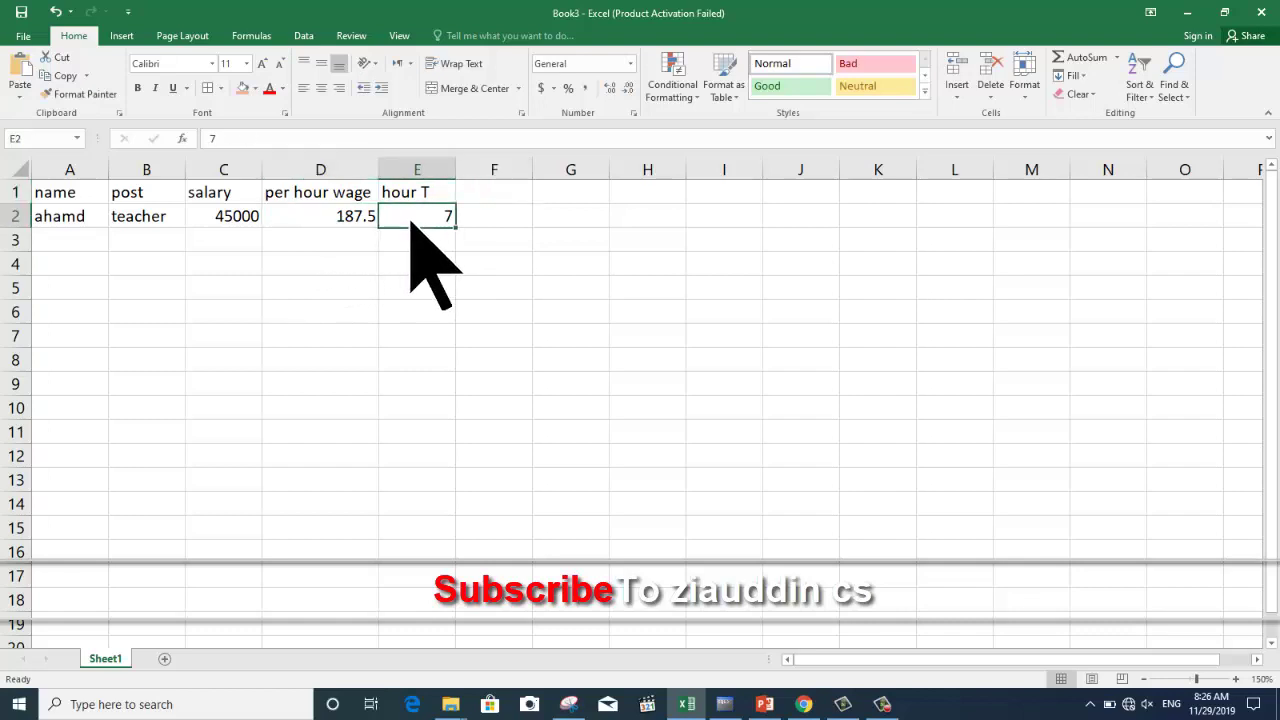
Step: Head F1 'H.T.T' and enter =E2*D2 in F2, giving 1312.5
click(518, 198)
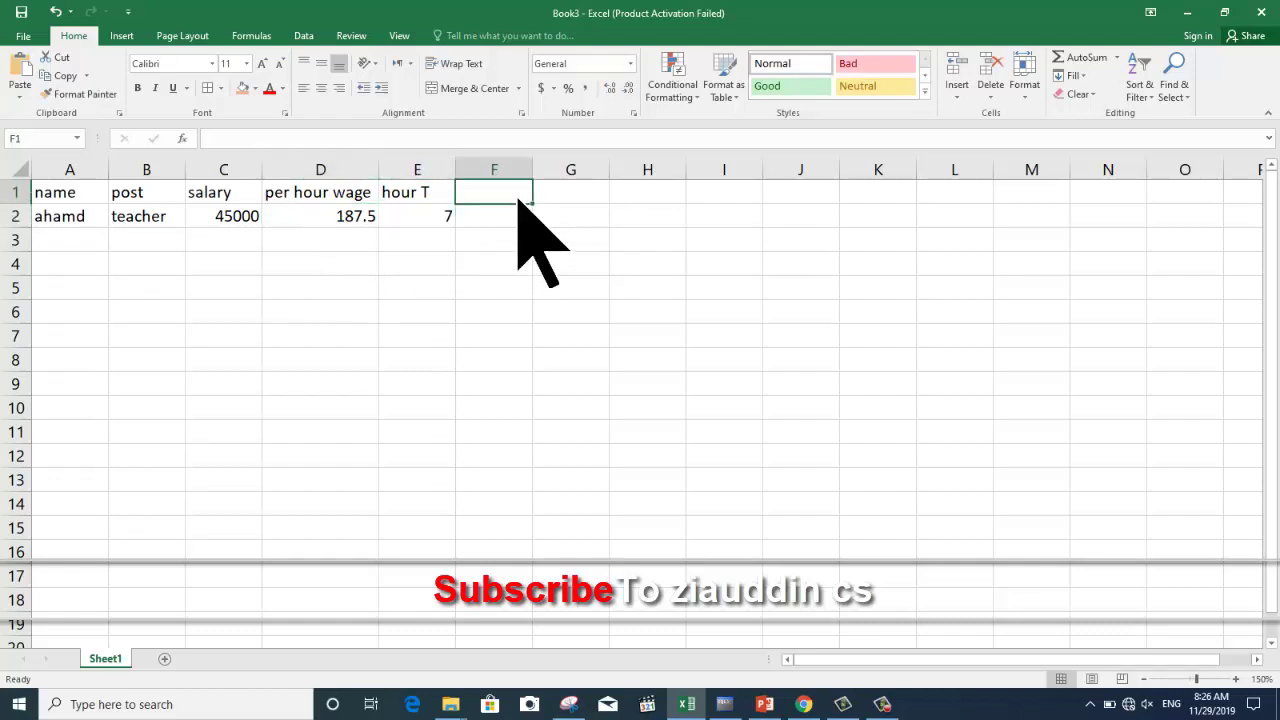
text(H)
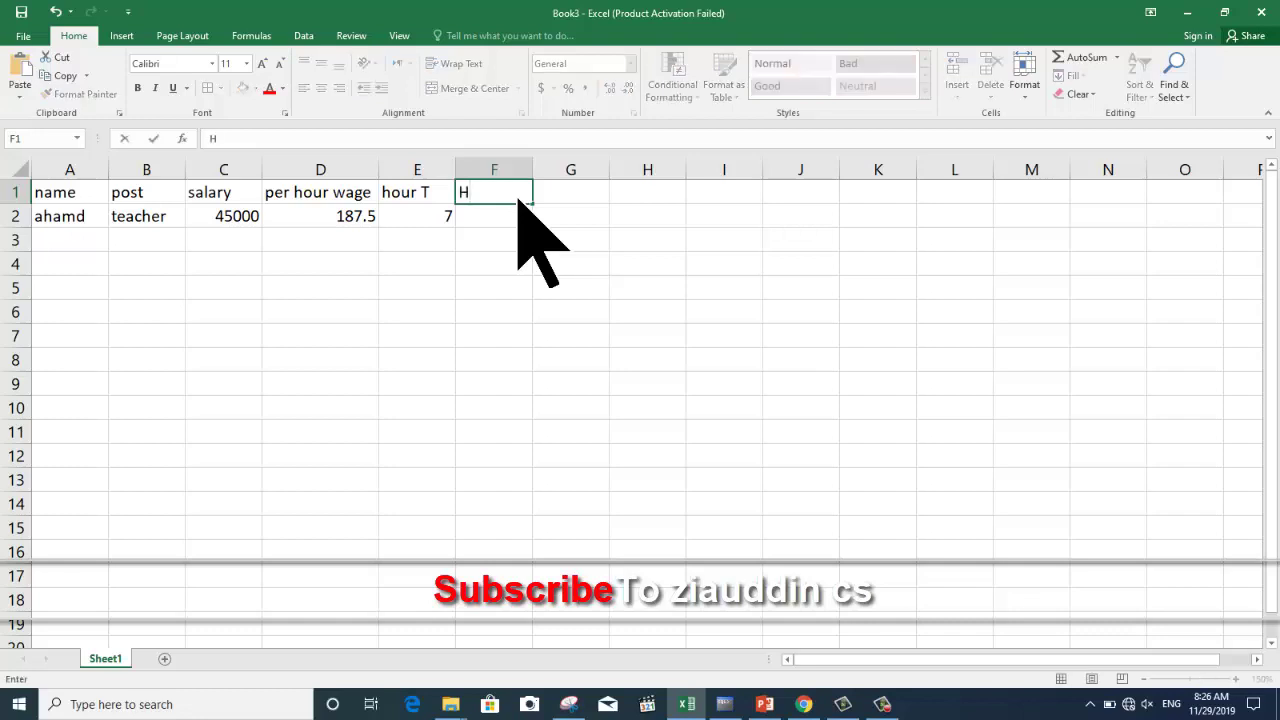
text(.T.)
text(T)
click(505, 219)
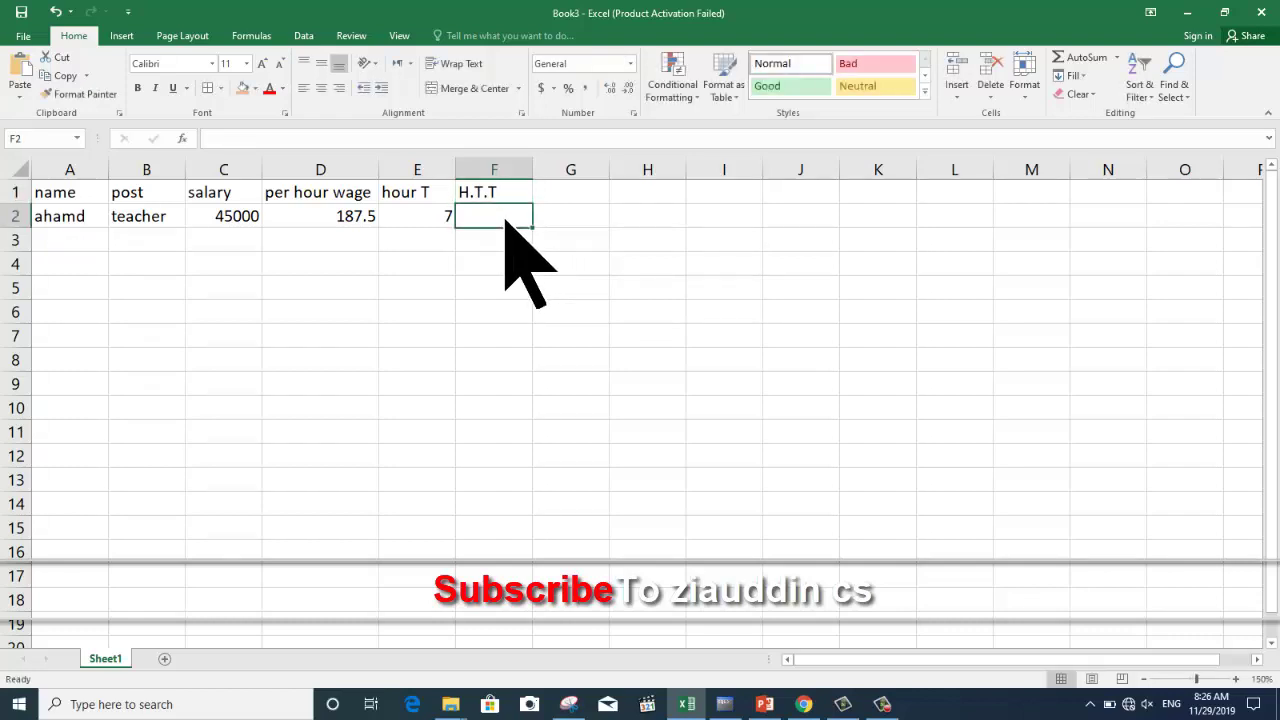
text(=)
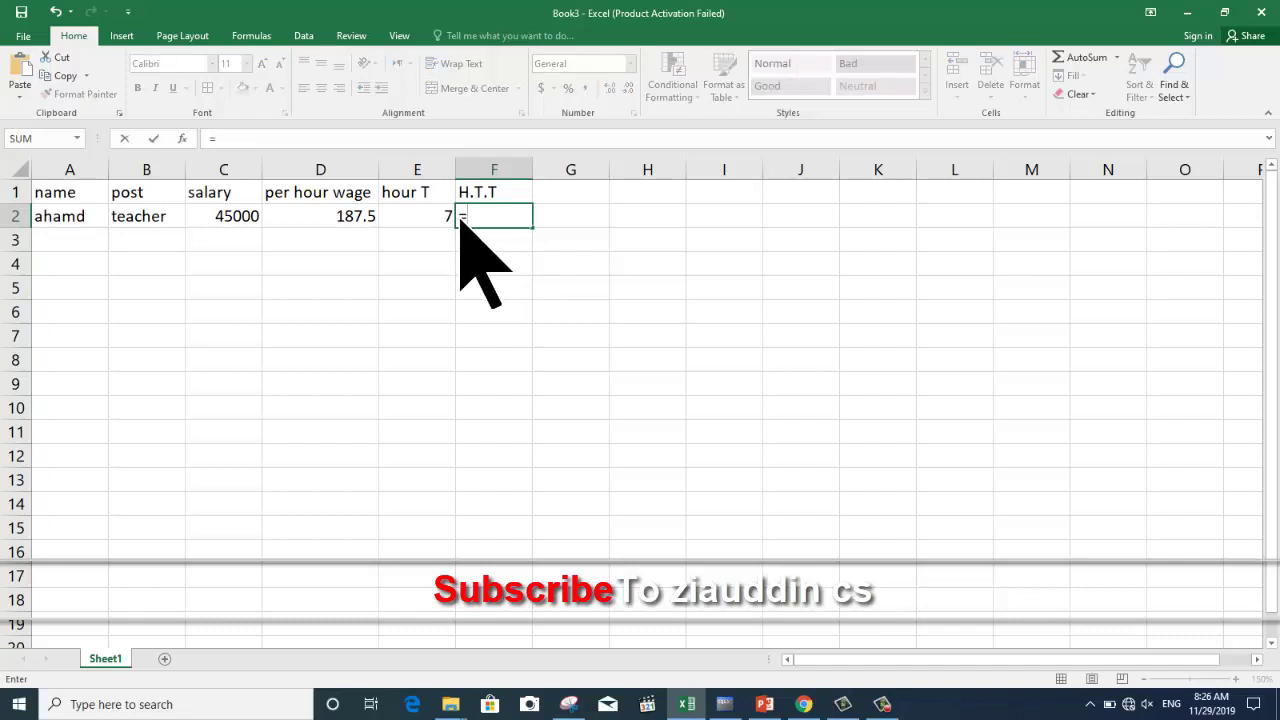
click(434, 218)
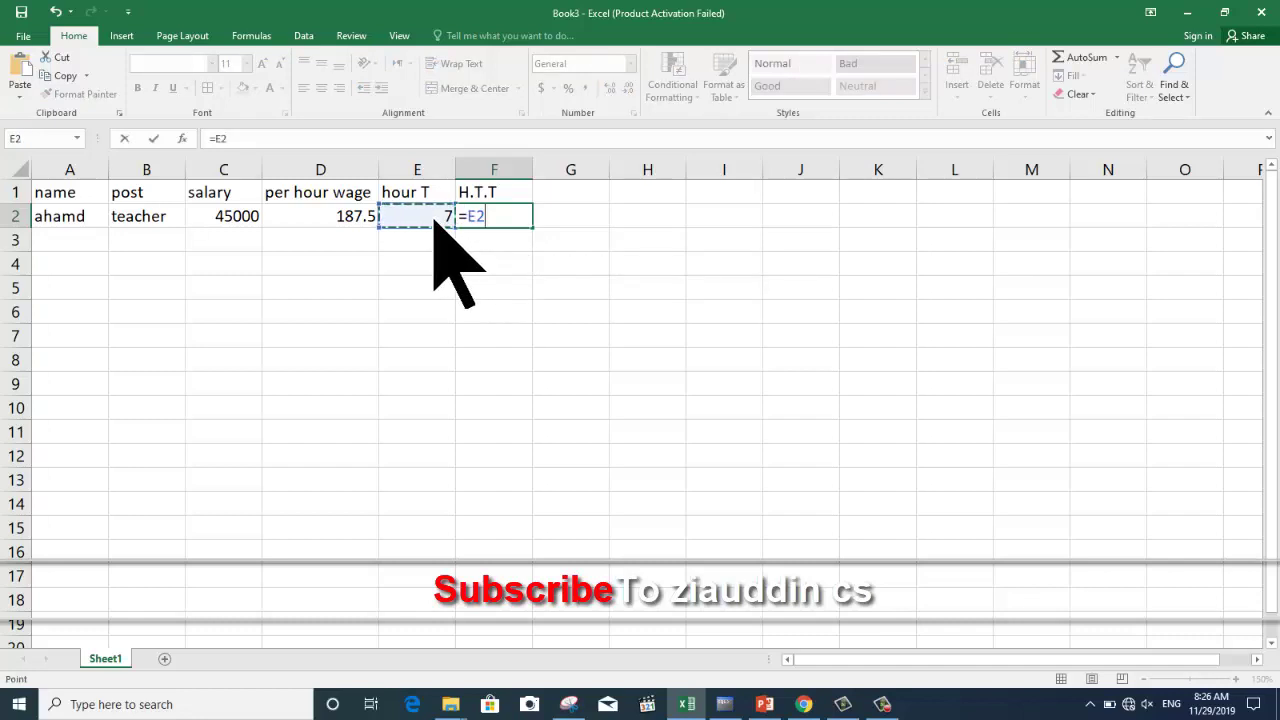
text(*)
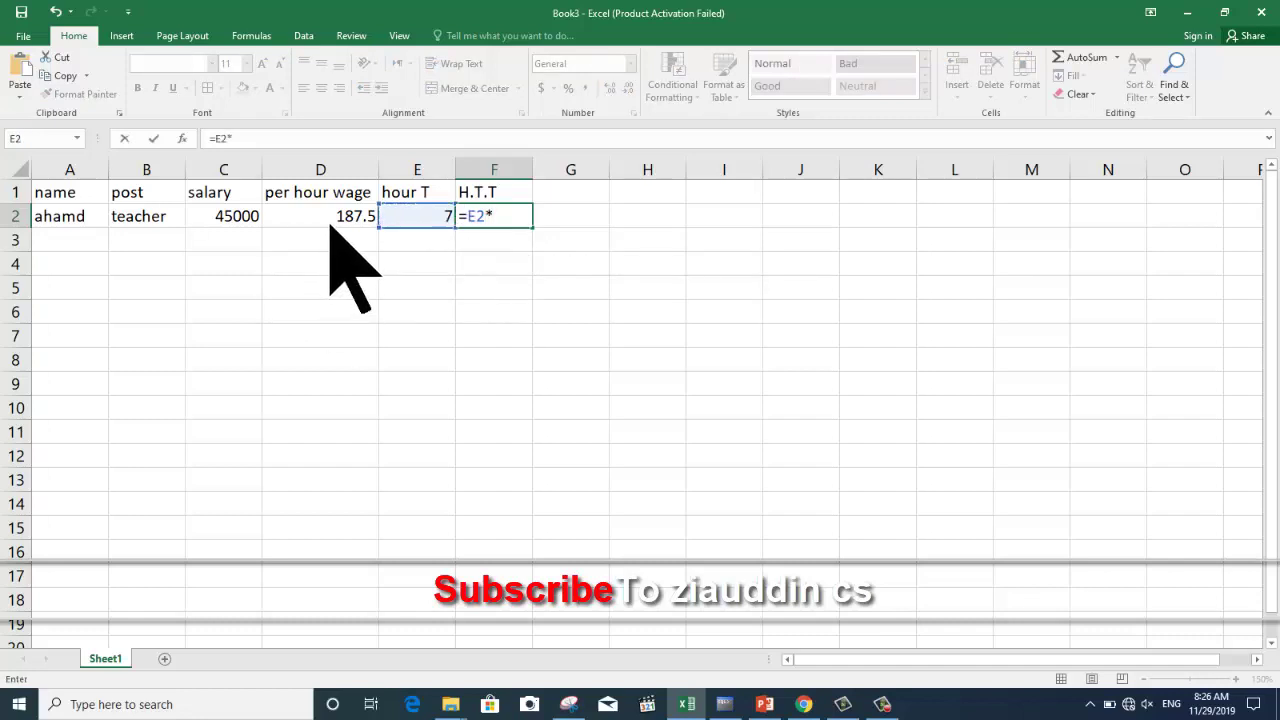
click(330, 225)
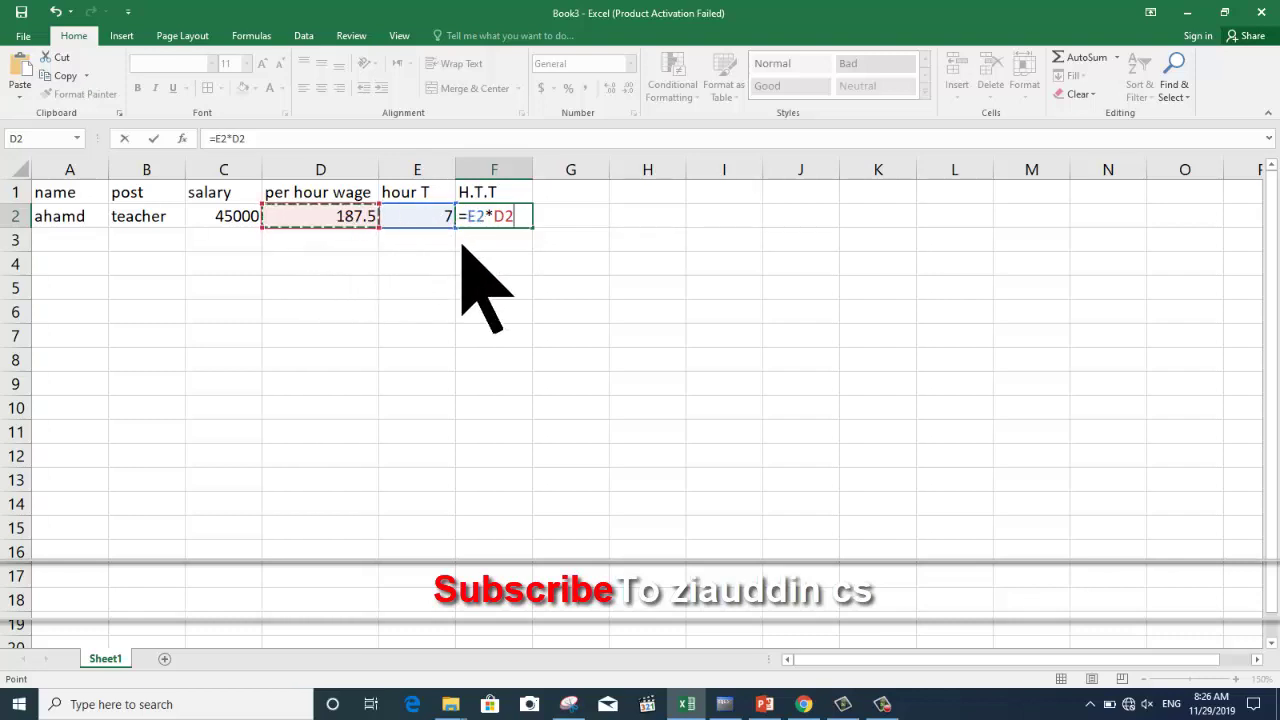
key(Return)
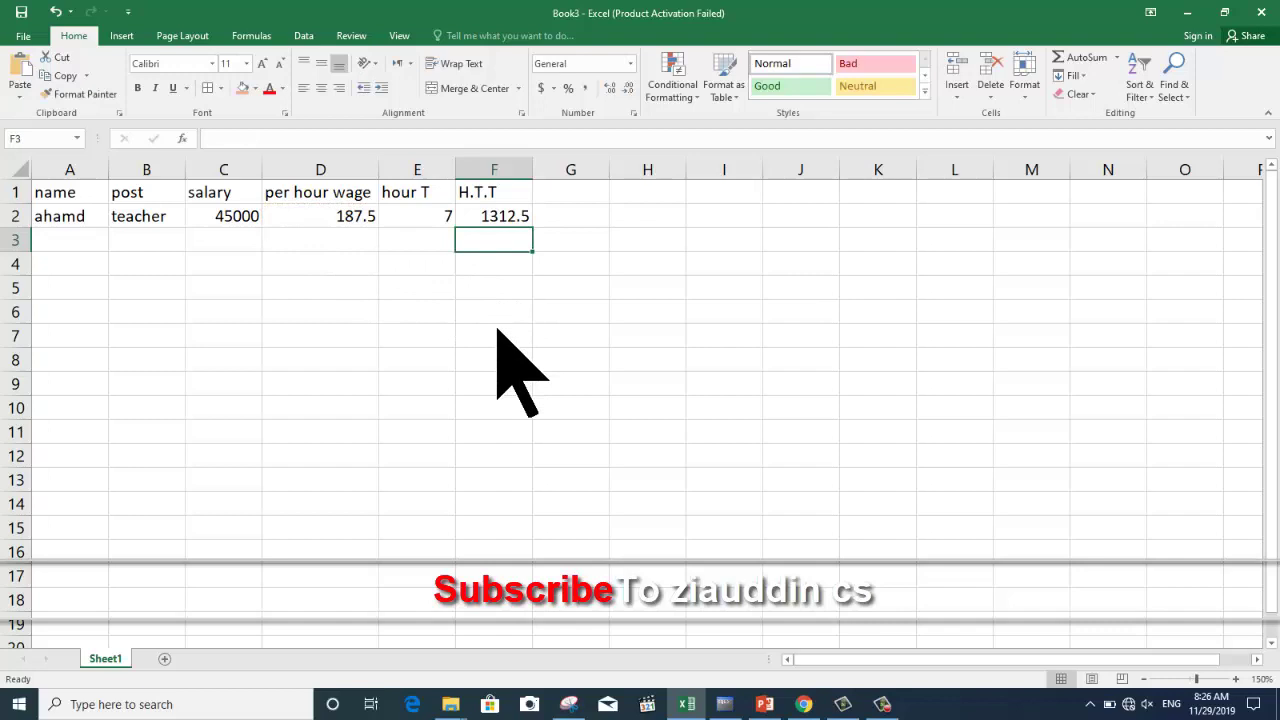
Step: Head G1 'S.H.T' and enter =C2+F2 in G2, giving 46312.5
click(591, 200)
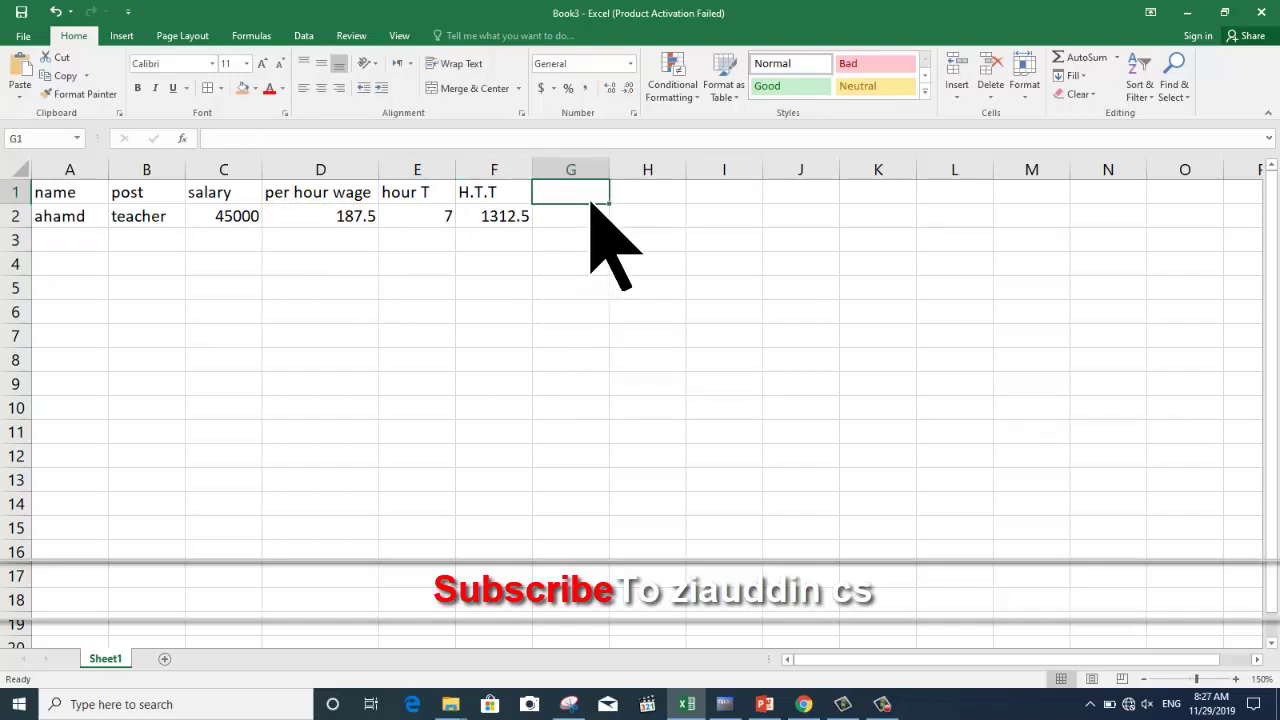
text(S.)
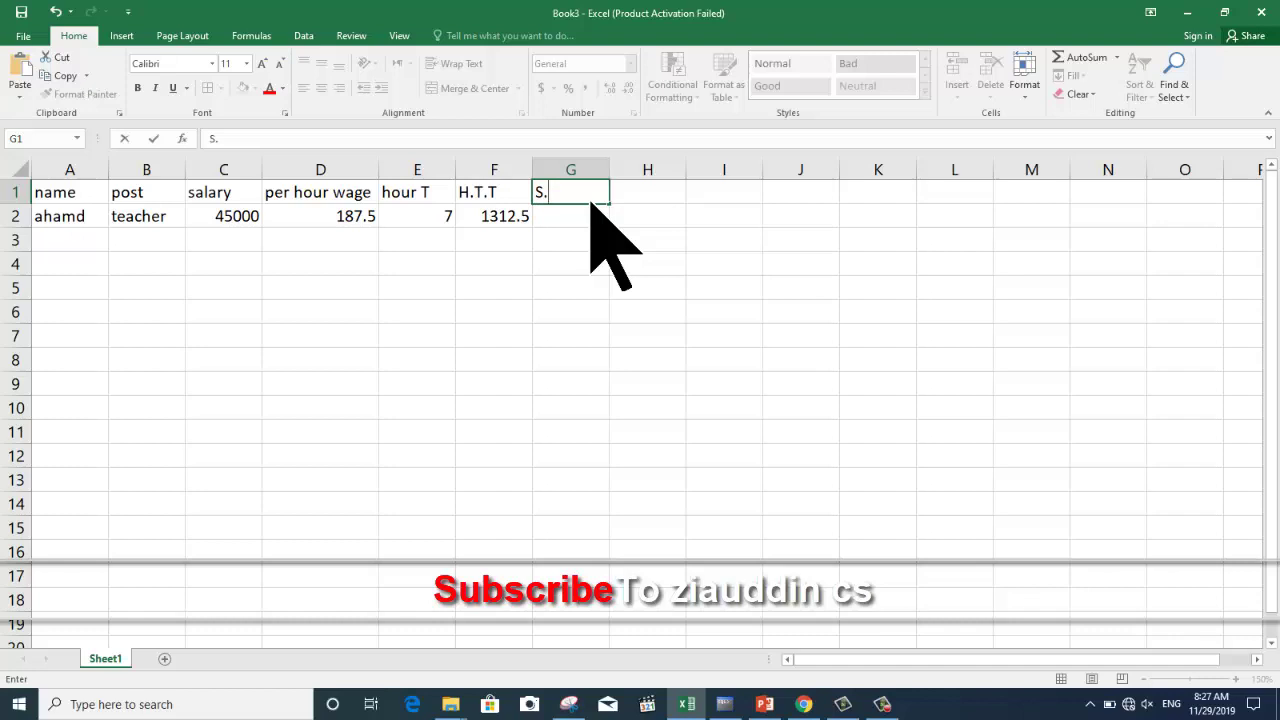
text(H.)
text(T)
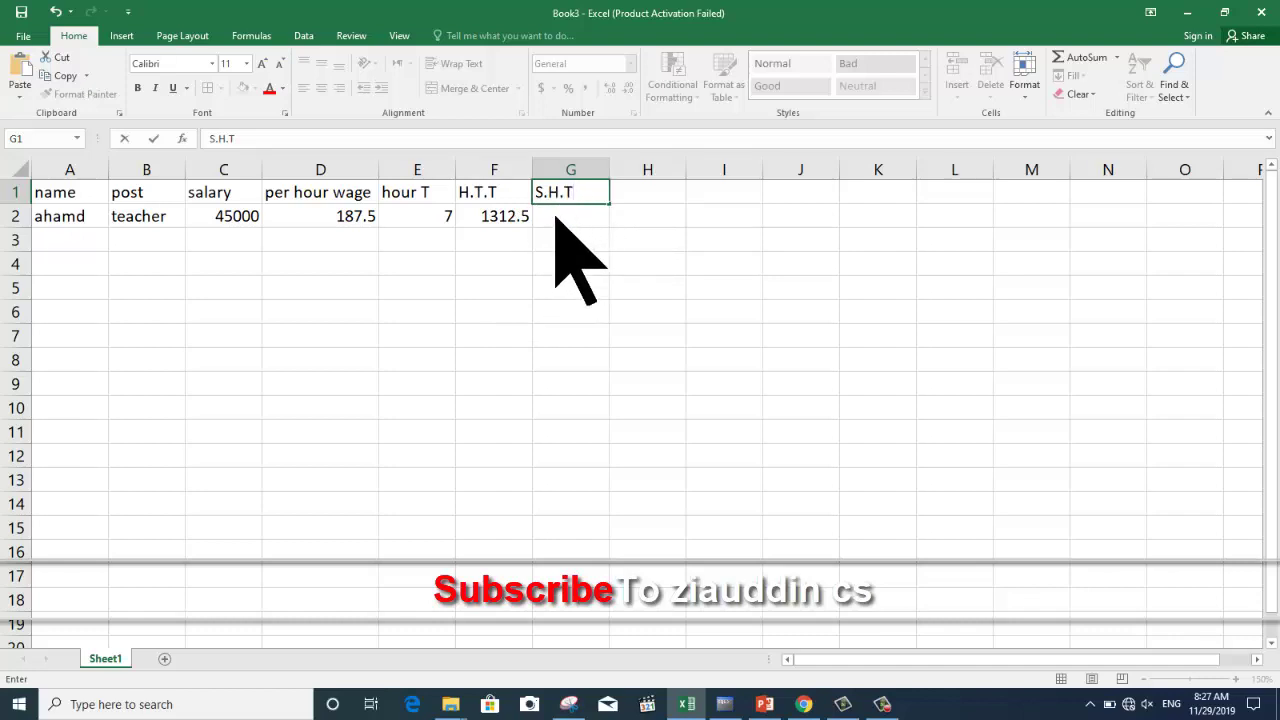
key(Return)
text(=)
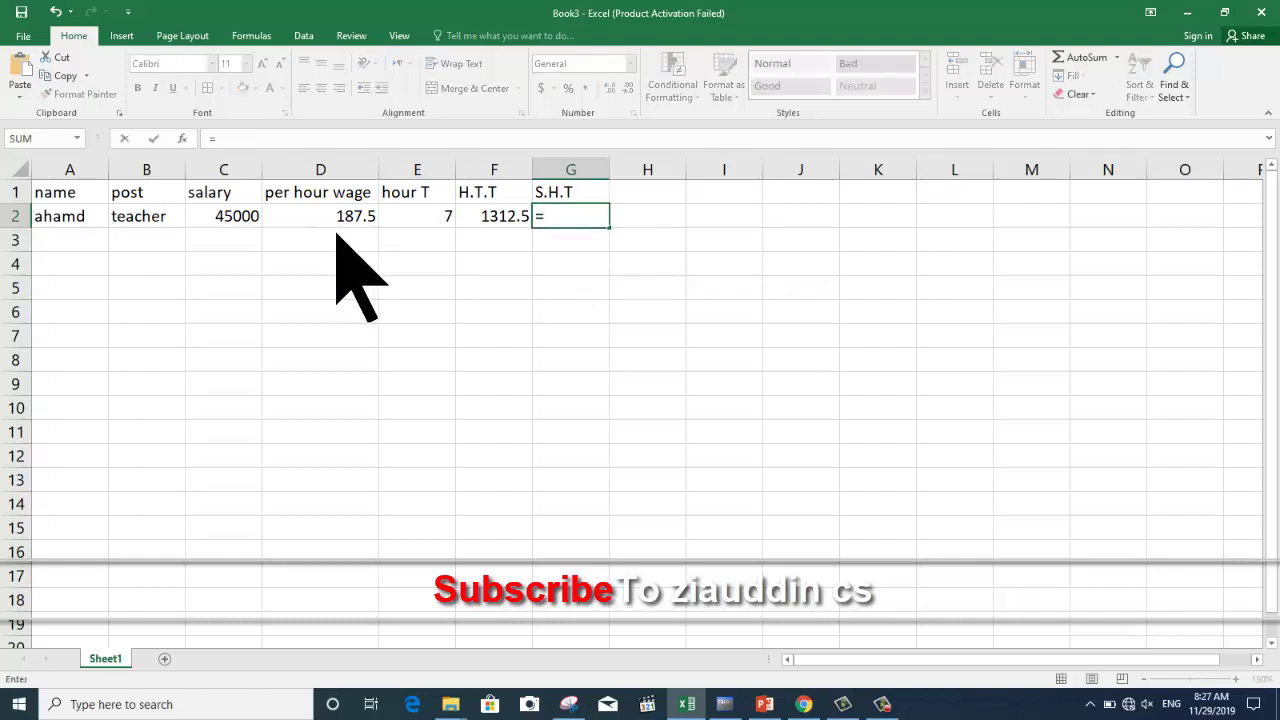
click(223, 222)
text(+)
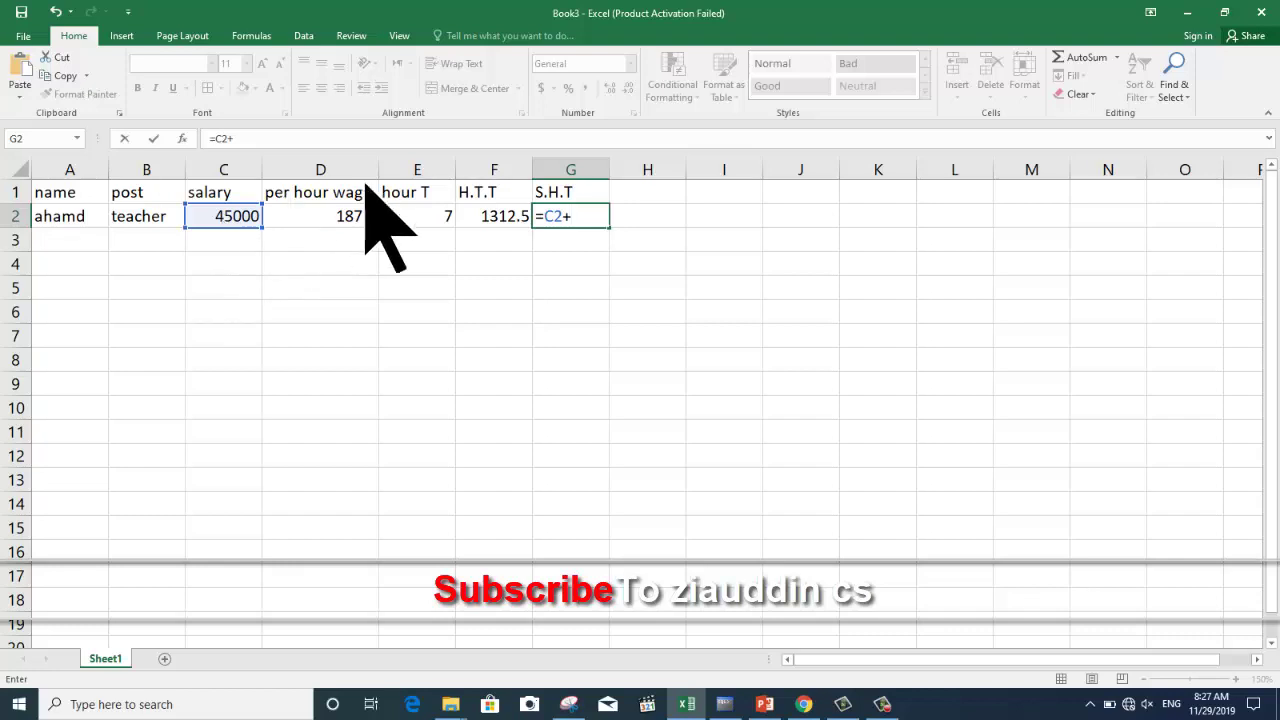
click(503, 222)
key(Return)
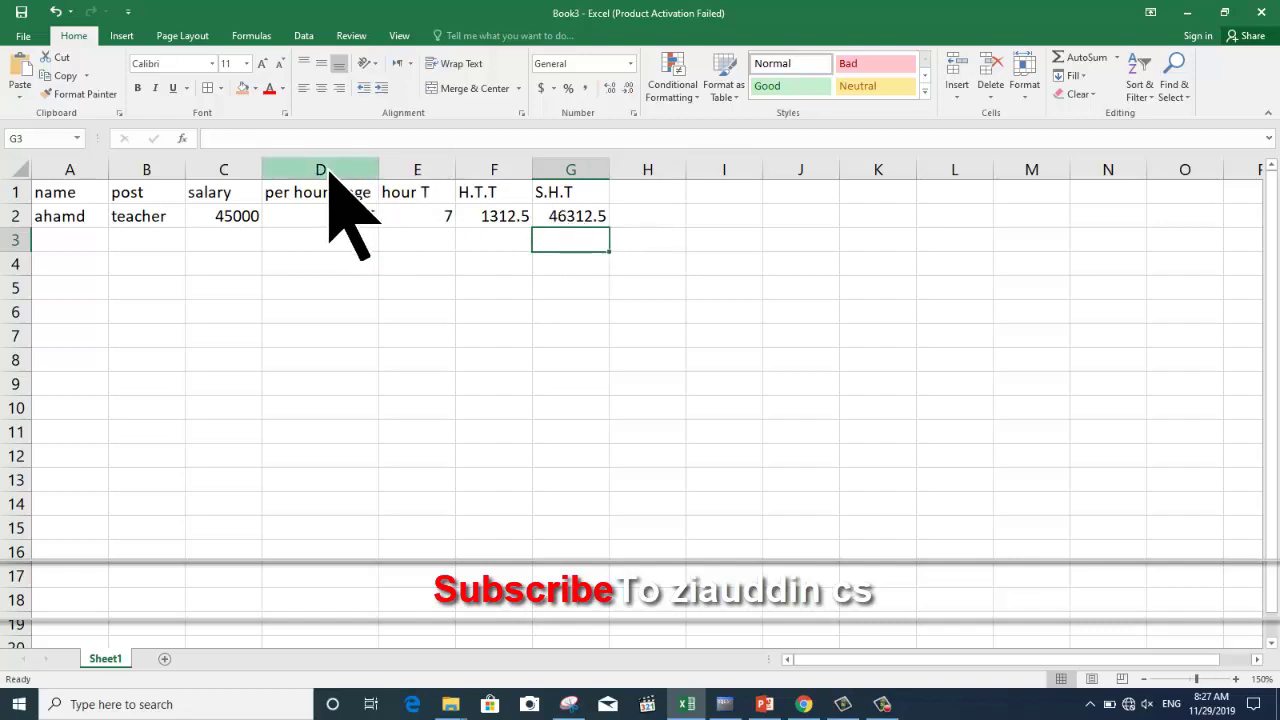
Step: Make the header row A1:G1 bold with red text
click(77, 197)
drag(77, 197, 575, 185)
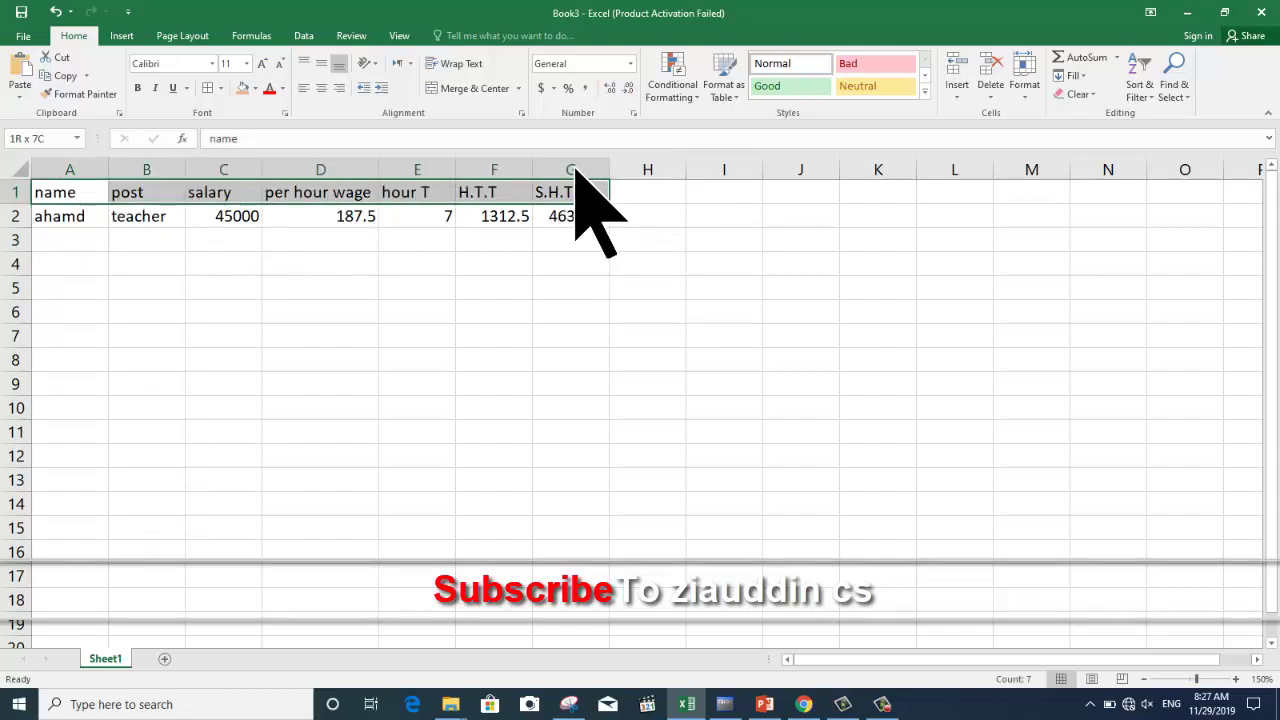
click(140, 88)
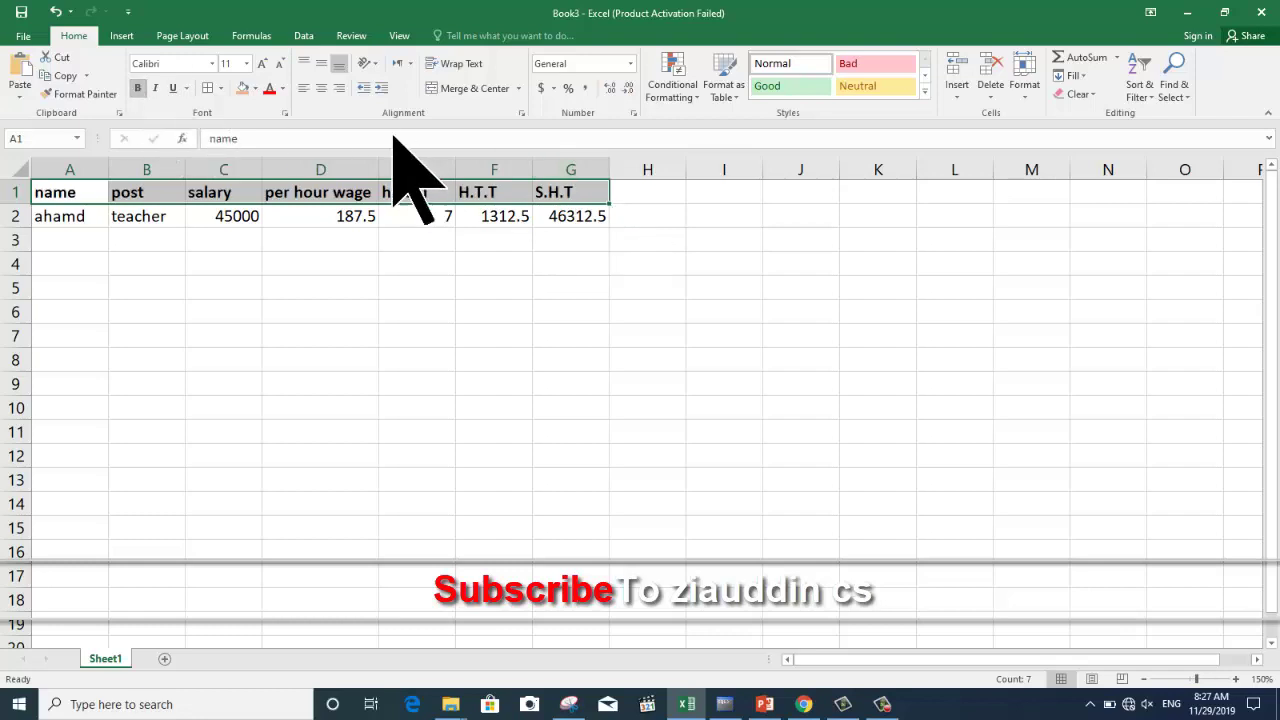
click(272, 90)
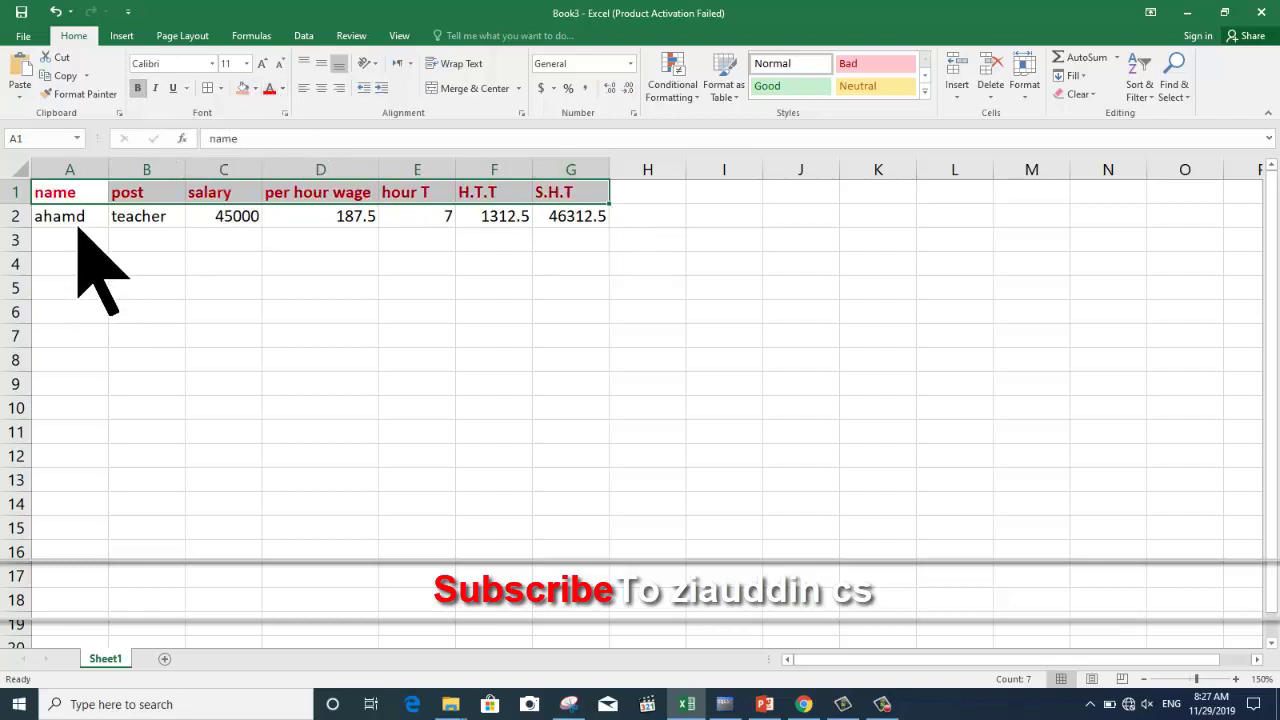
Step: Make the employee data row bold and add cell borders
mouse_move(77, 218)
mouse_down()
mouse_move(583, 218)
mouse_move(586, 243)
mouse_up()
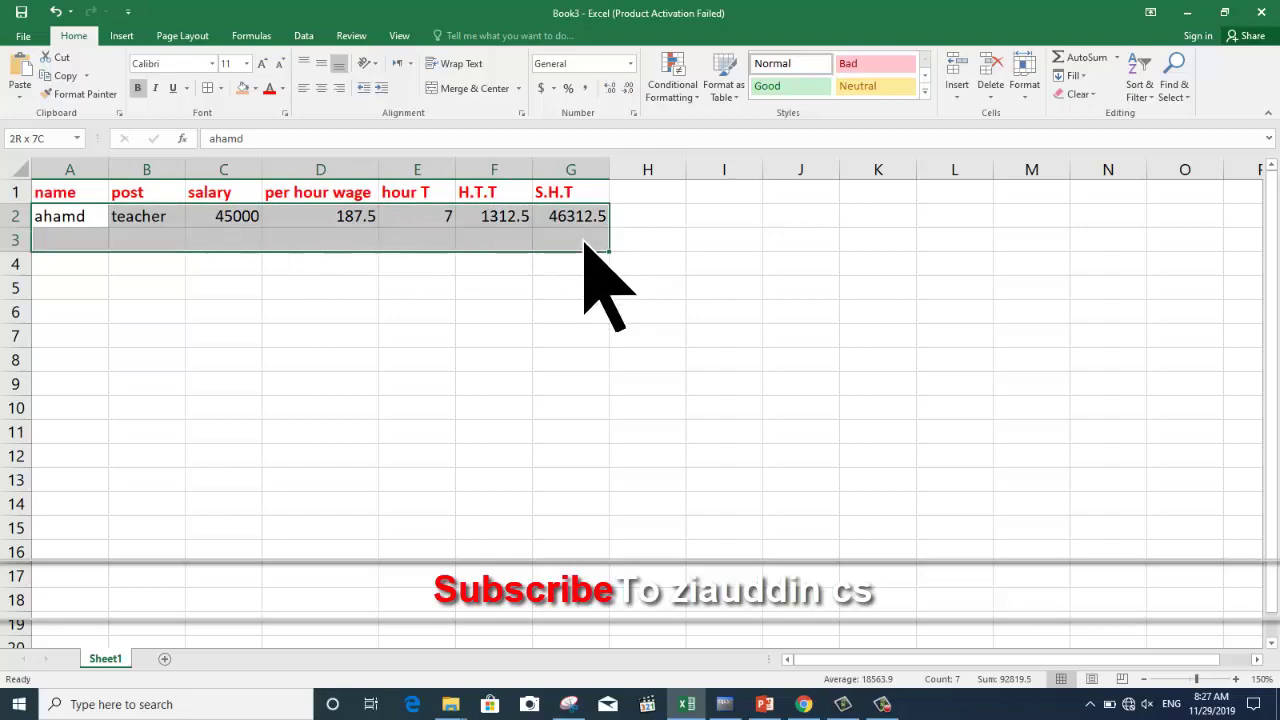
click(139, 89)
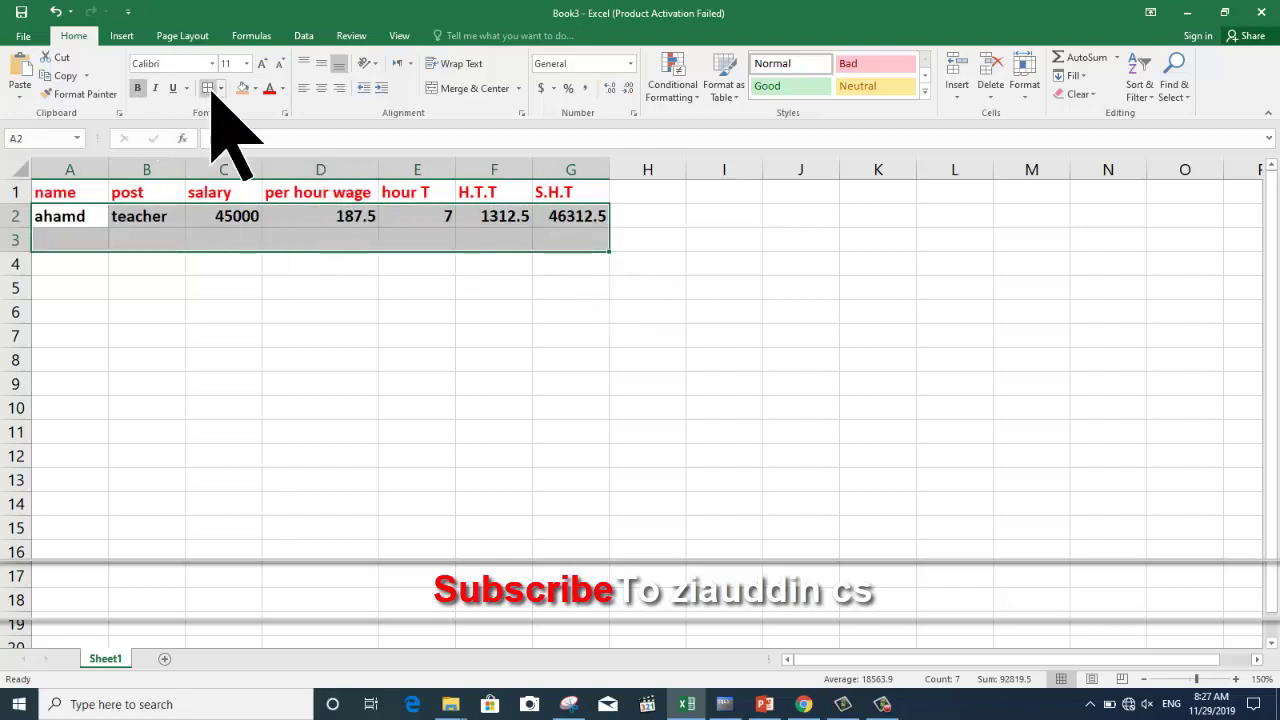
click(208, 88)
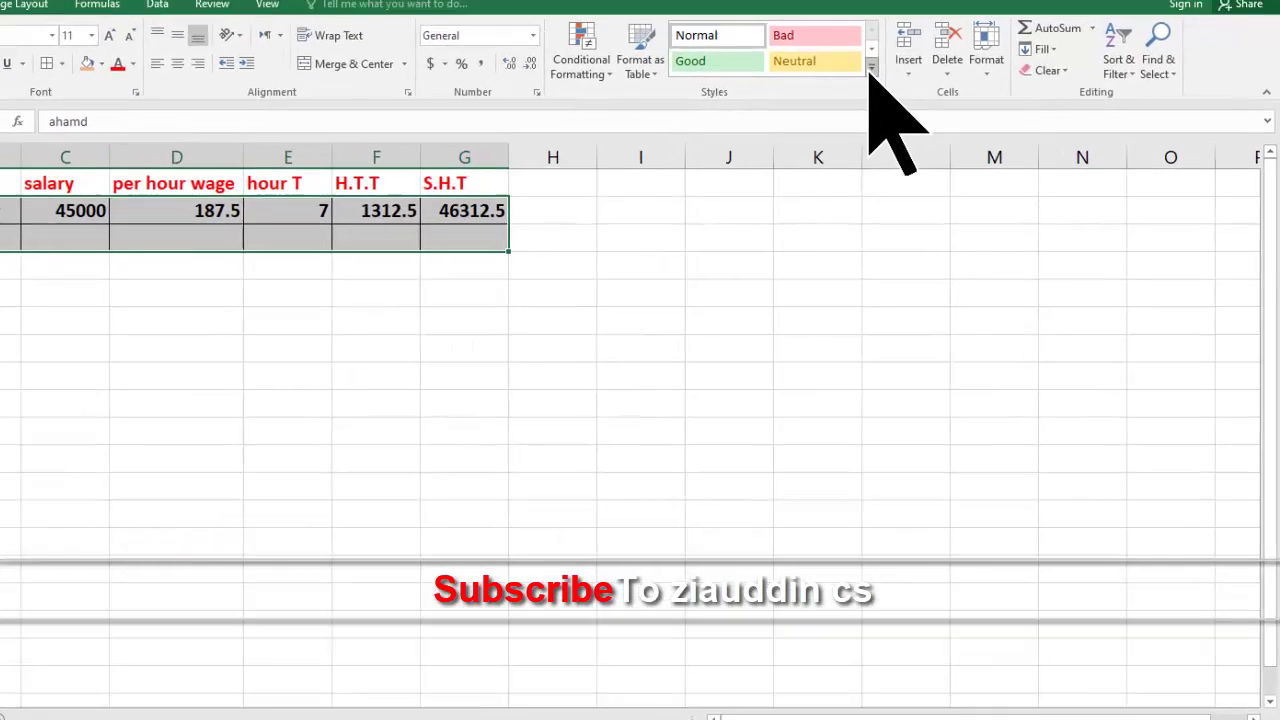
Step: Apply the blue 60% - Accent1 cell style to the employee rows, then deselect
click(925, 91)
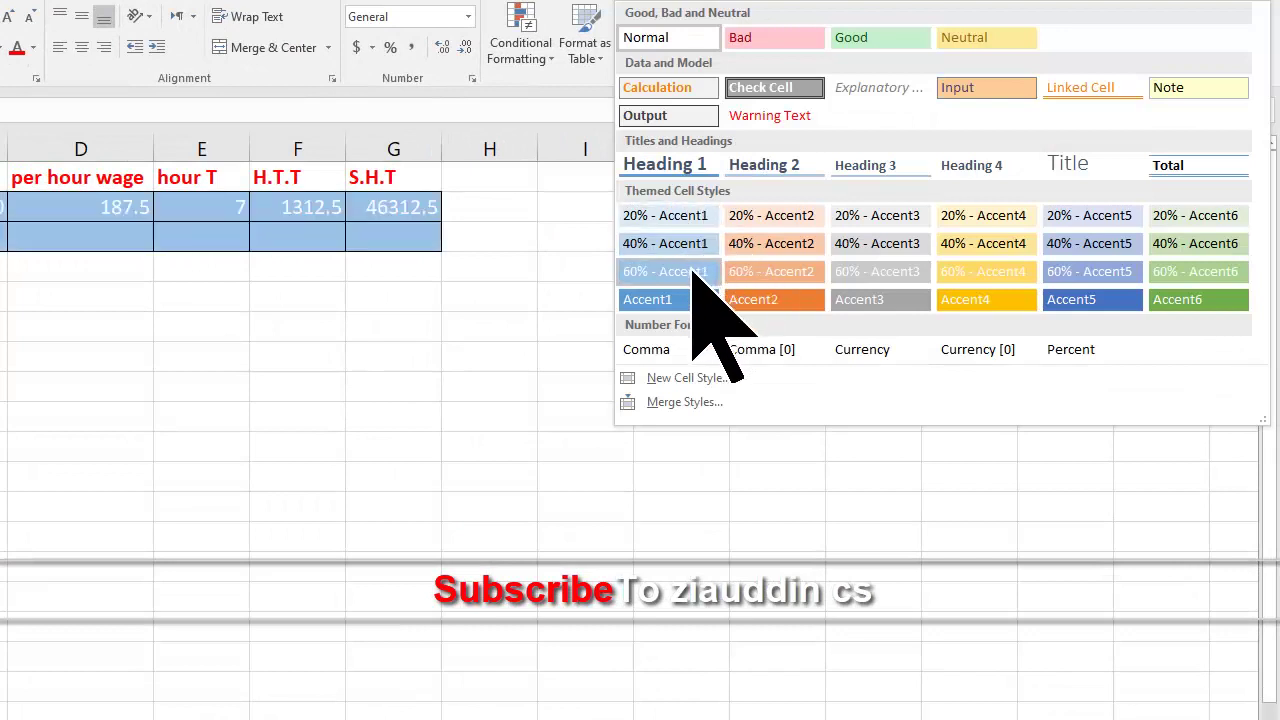
click(697, 271)
click(232, 367)
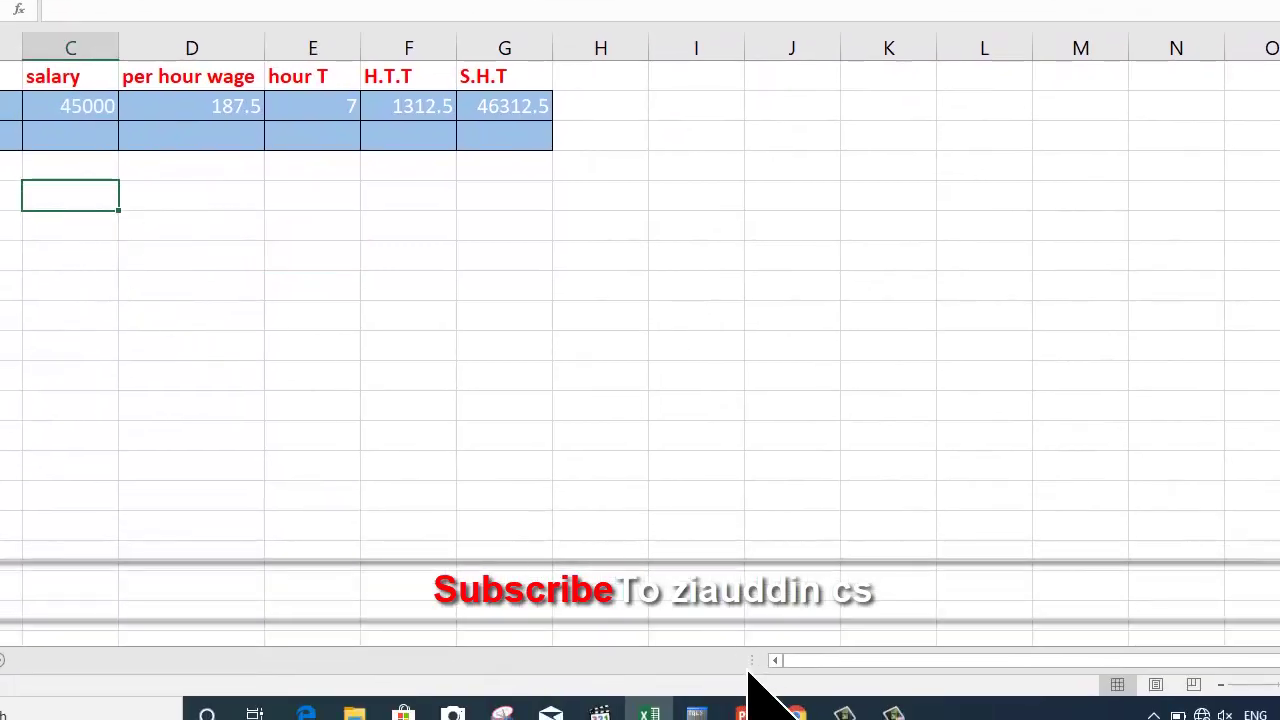
click(893, 713)
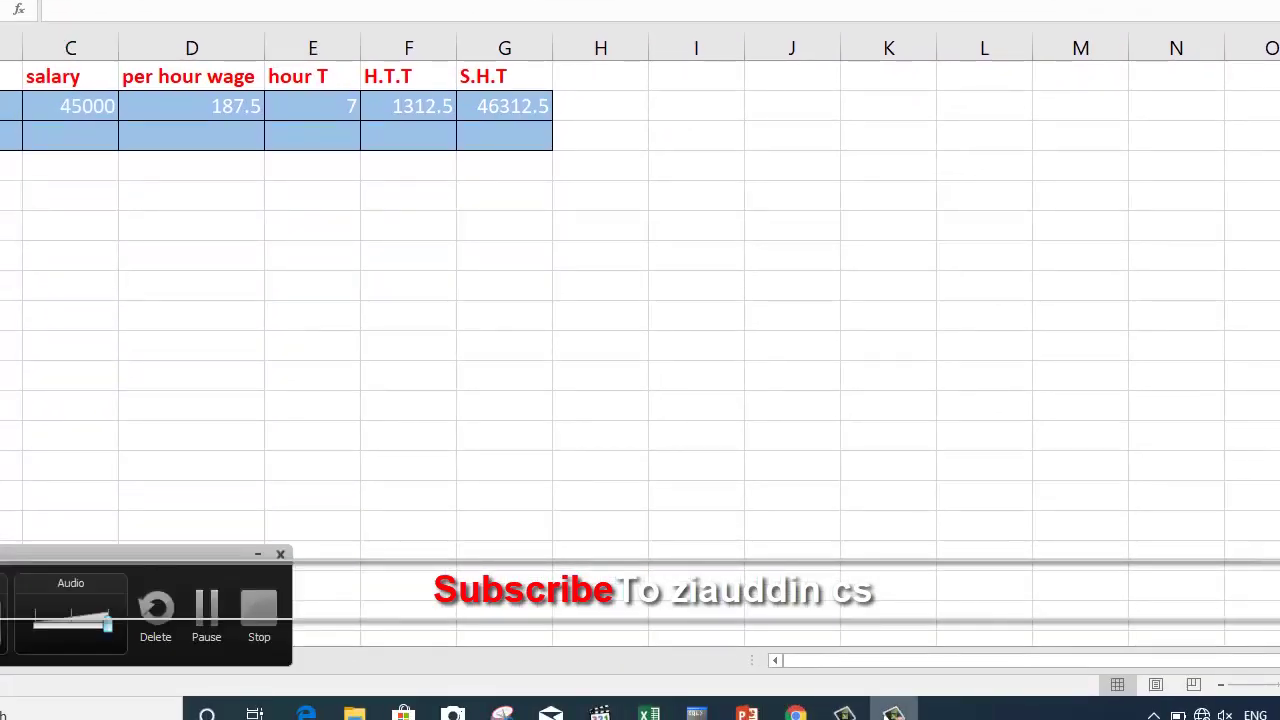